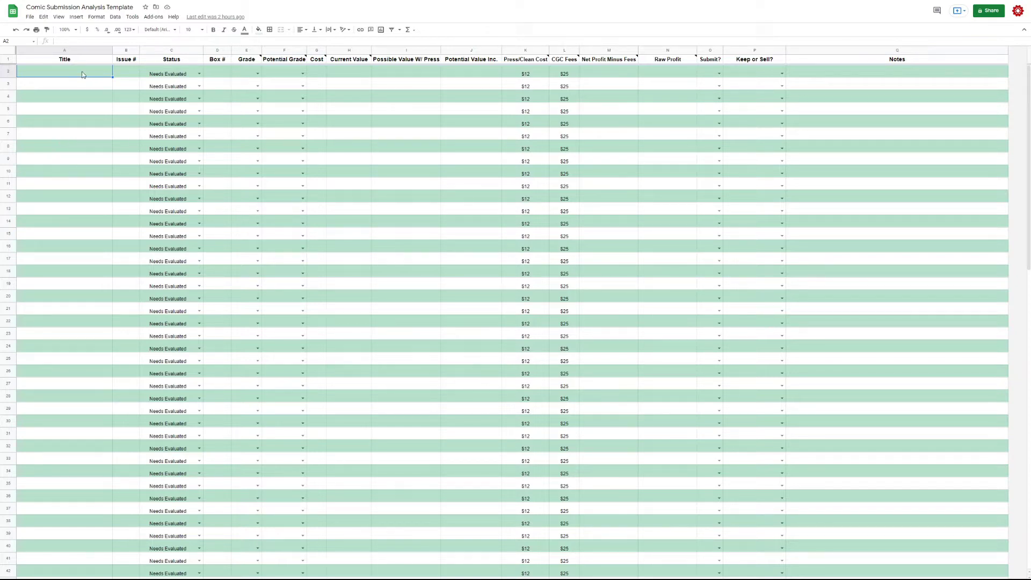
# Step: Fill in the first comic's row with title ASM, issue number 300 and box number 1
pyautogui.write('ASM')
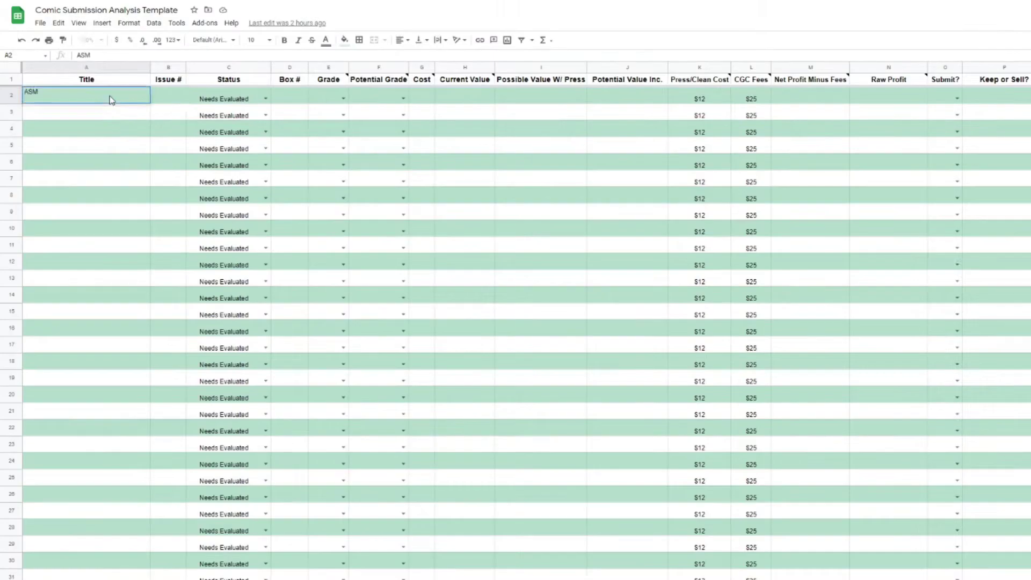
pyautogui.press('Tab')
pyautogui.write('300')
pyautogui.press('Tab')
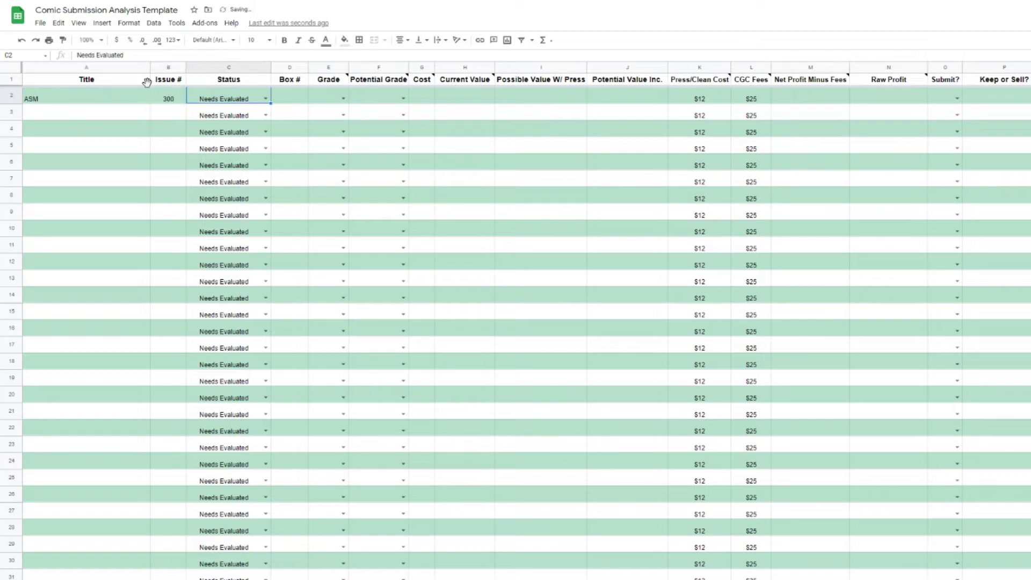
pyautogui.click(291, 99)
pyautogui.write('1')
pyautogui.press('Tab')
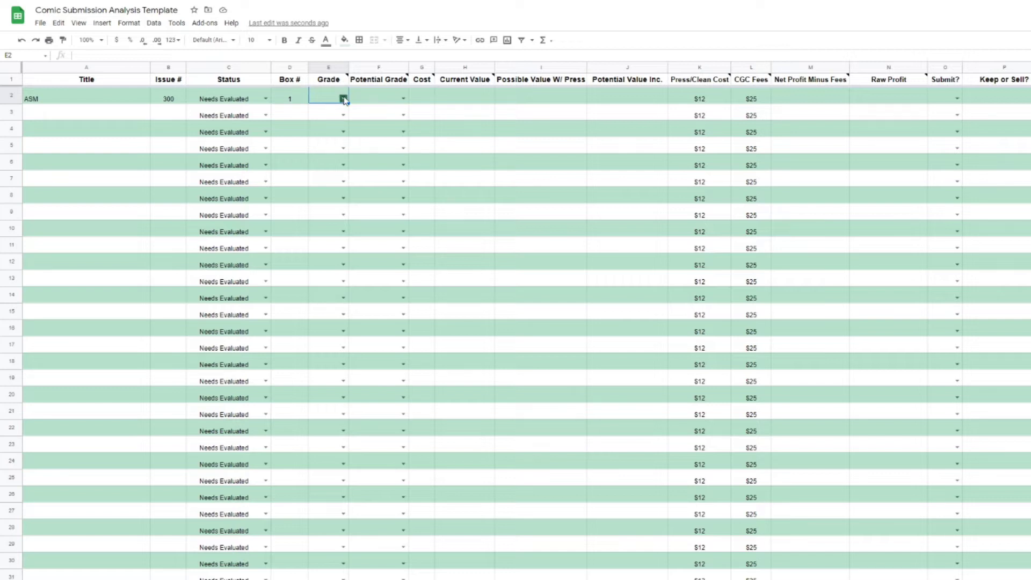
# Step: Set the ASM 300 entry's grade to 9.2 and its potential grade to 9.4
pyautogui.click(343, 99)
pyautogui.click(331, 328)
pyautogui.click(83, 111)
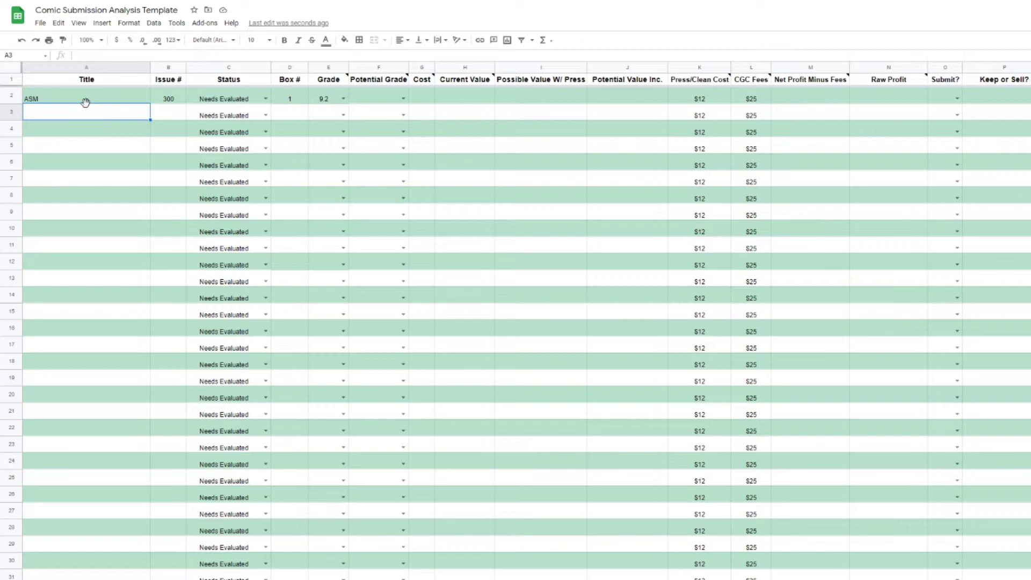
pyautogui.click(365, 102)
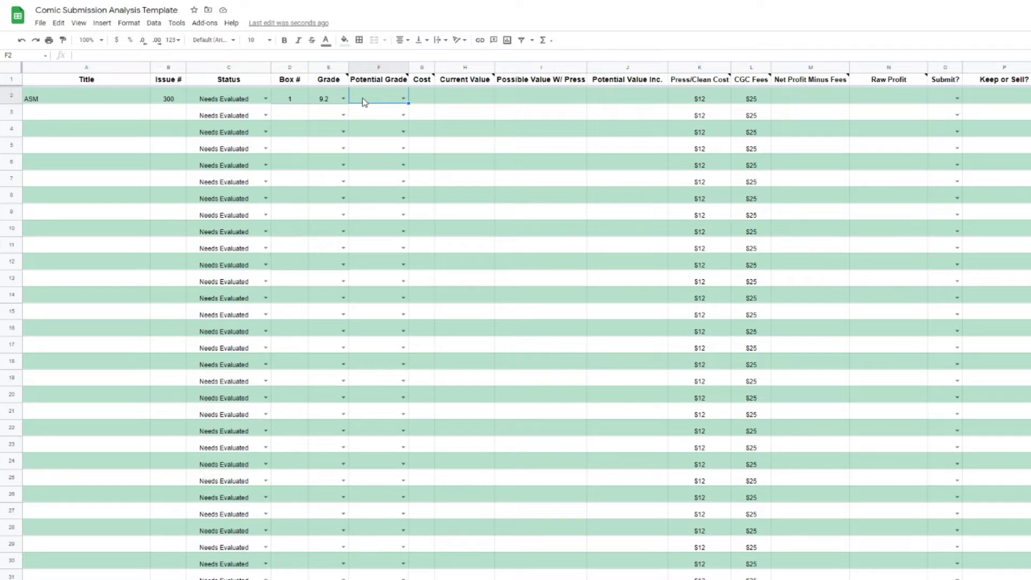
pyautogui.click(404, 96)
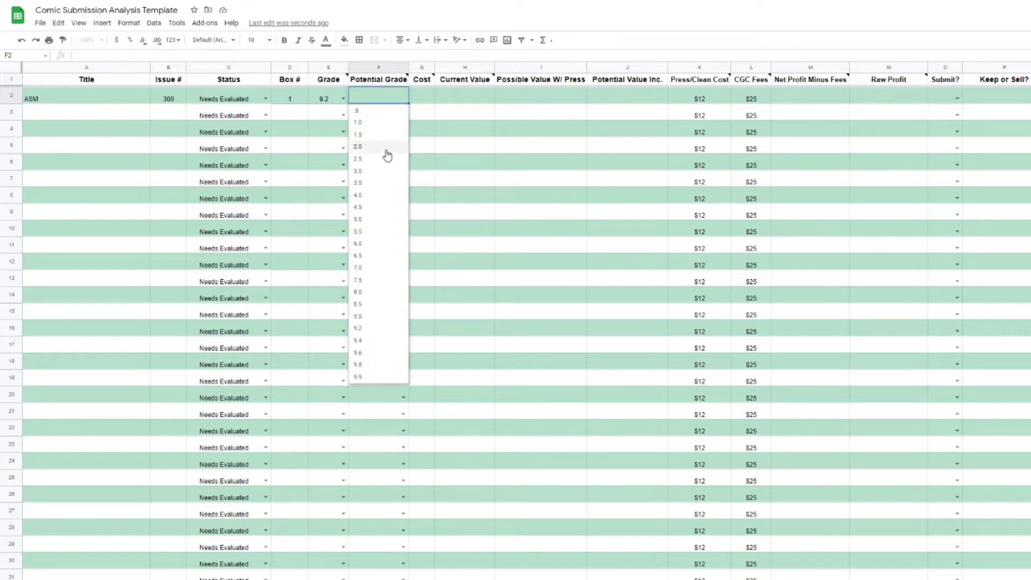
pyautogui.click(361, 340)
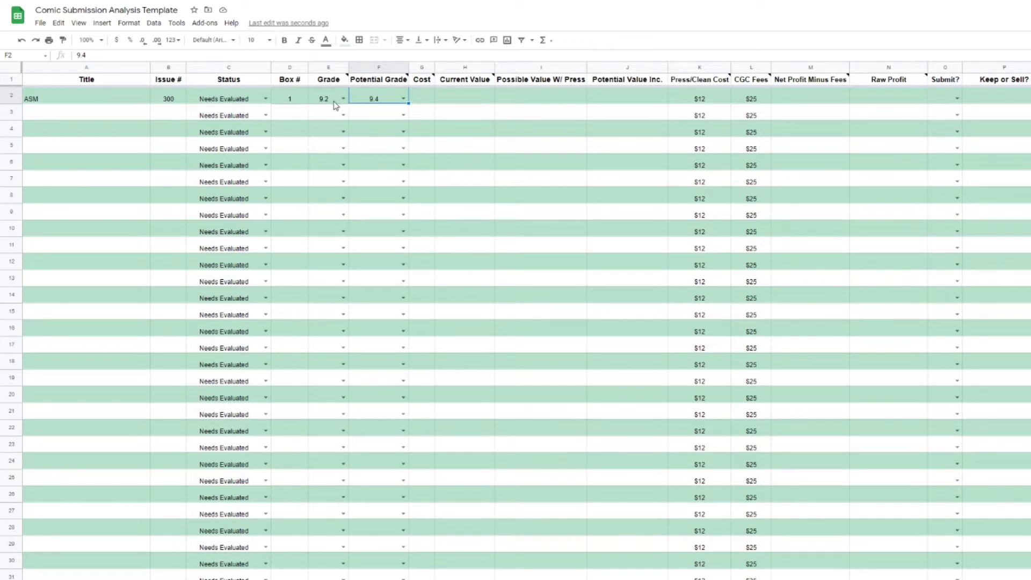
# Step: Enter a cost of $700 for the ASM 300 entry
pyautogui.click(429, 100)
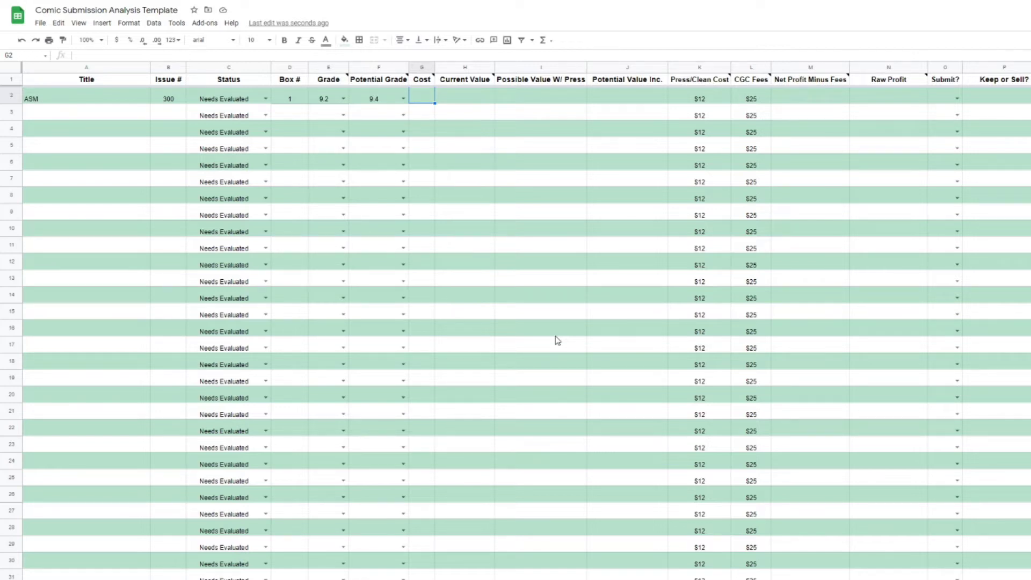
pyautogui.write('$')
pyautogui.write('700')
pyautogui.press('Return')
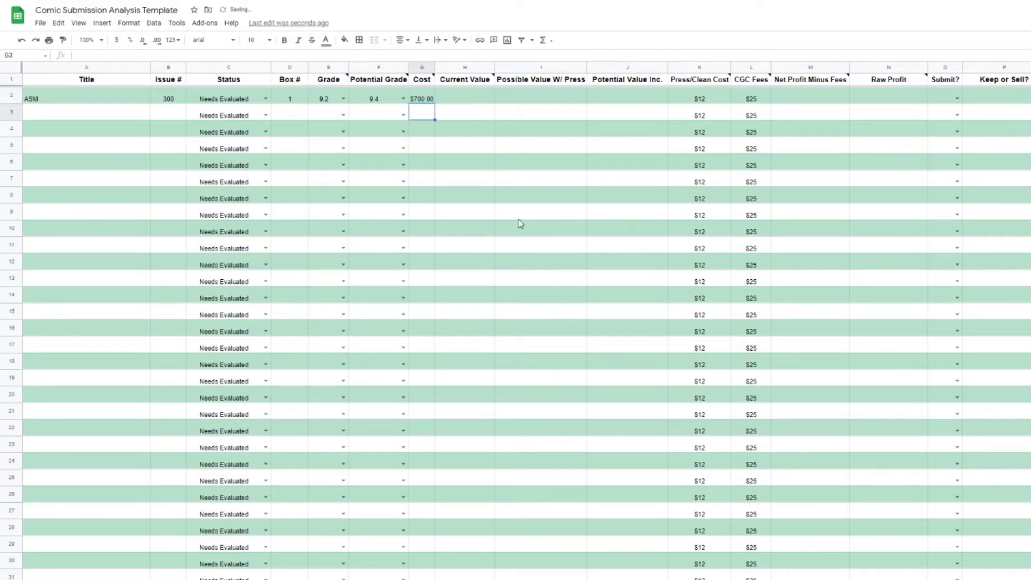
# Step: Switch to GoCollect and examine the 9.2 CGC Universal values, sales trend and tracked sales for Amazing Spider-Man #300
pyautogui.click(479, 100)
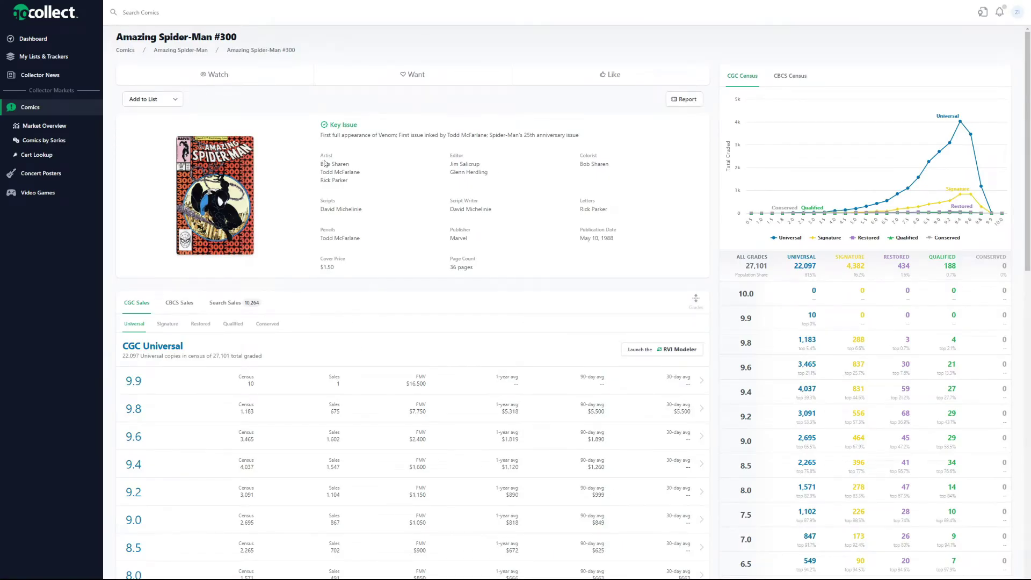
pyautogui.scroll(-2, 302, 116)
pyautogui.scroll(-2, 300, 141)
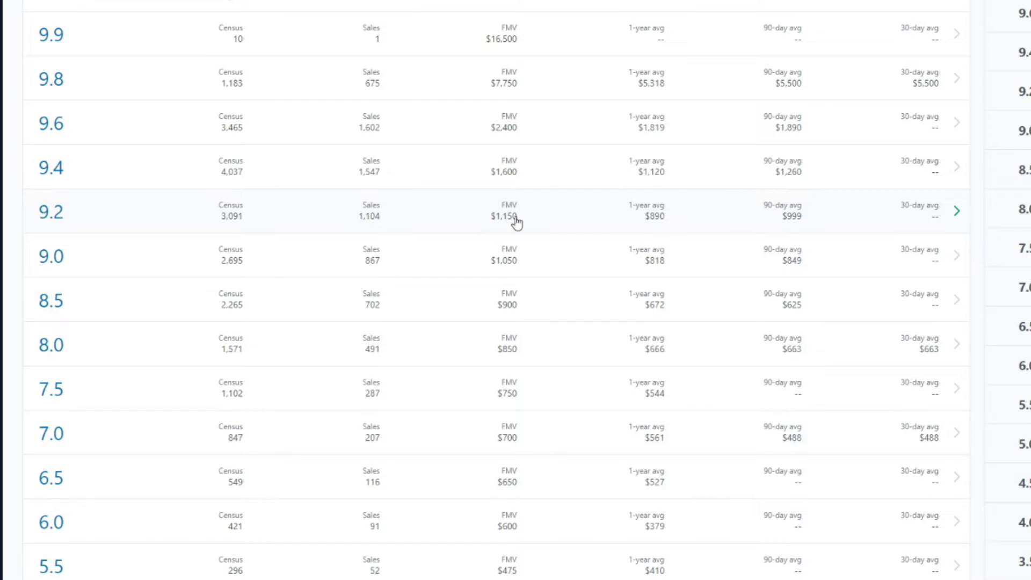
pyautogui.click(451, 220)
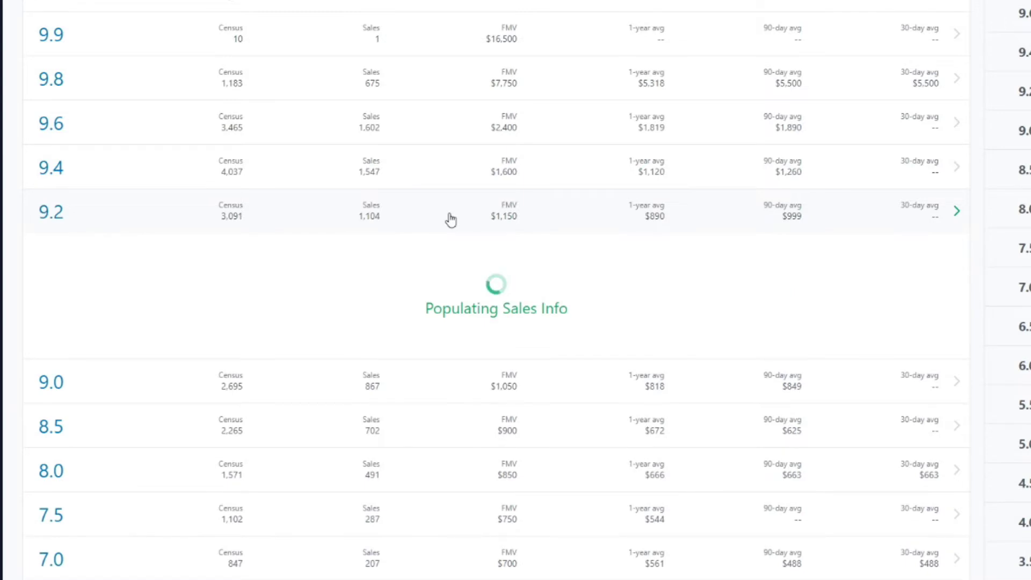
pyautogui.scroll(-1, 450, 219)
pyautogui.moveTo(917, 222)
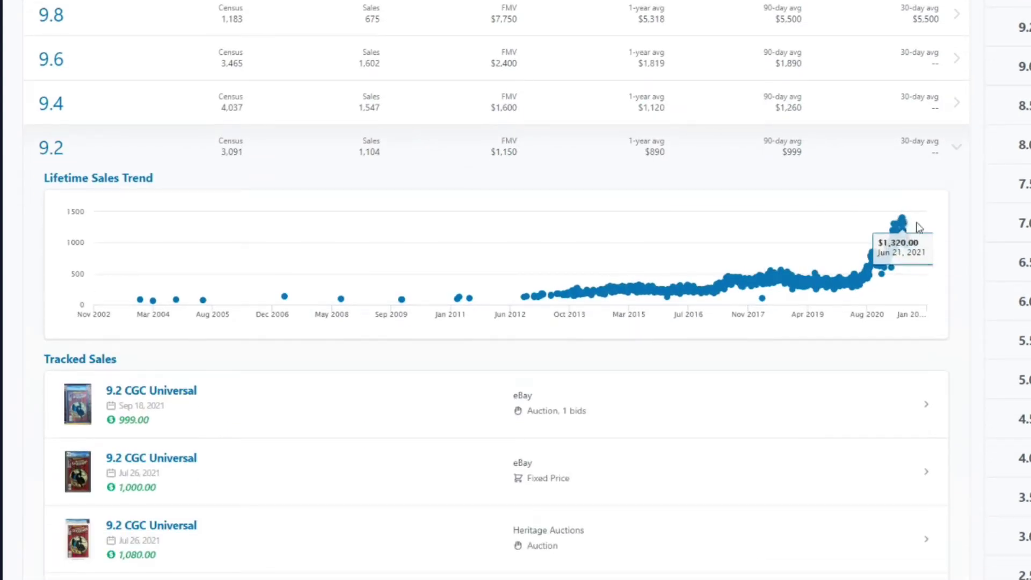
pyautogui.click(440, 160)
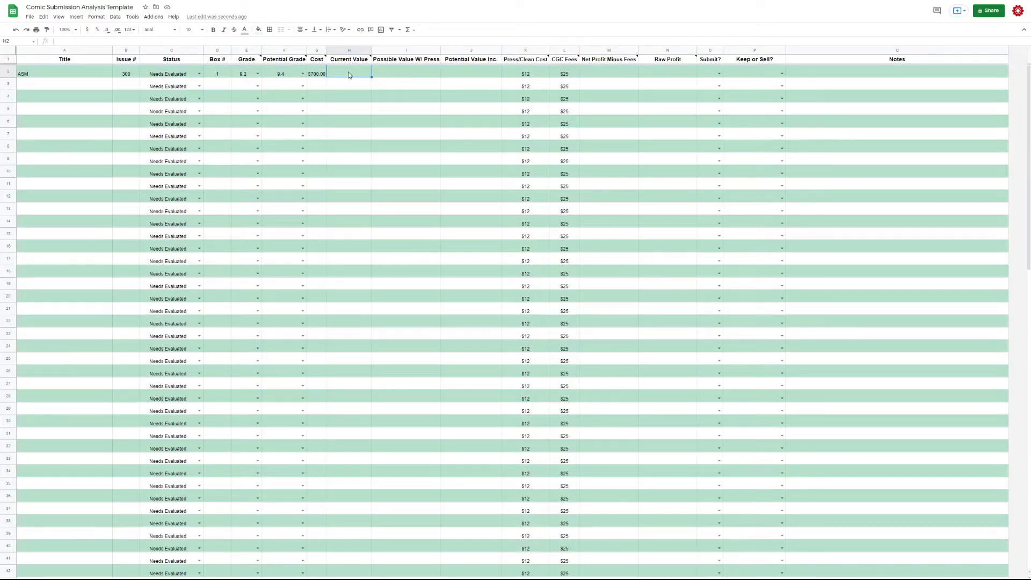
# Step: In the spreadsheet, set the ASM 300 entry's current value to 1100 and its possible value with press to 1600
pyautogui.write('1100')
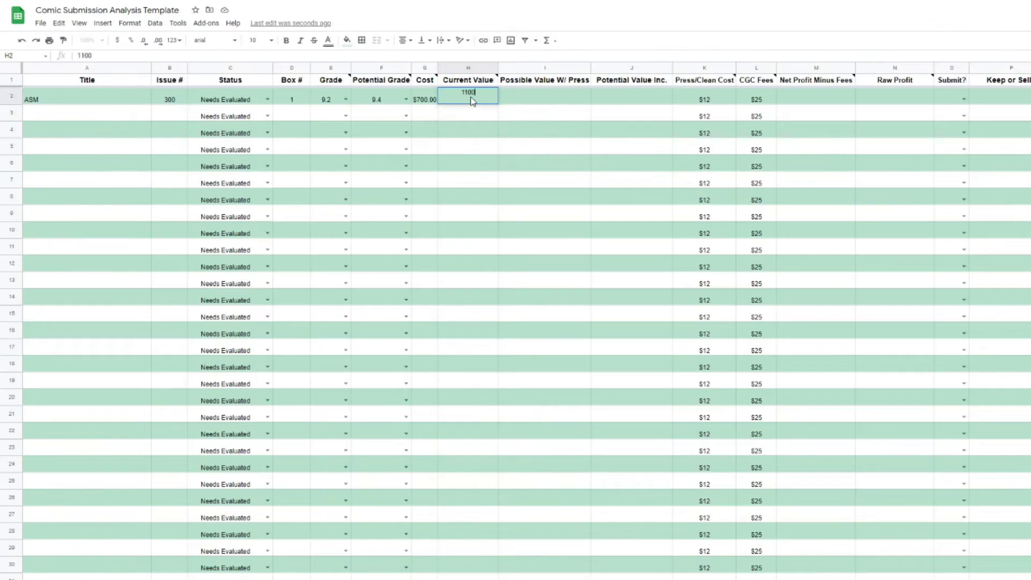
pyautogui.press('Return')
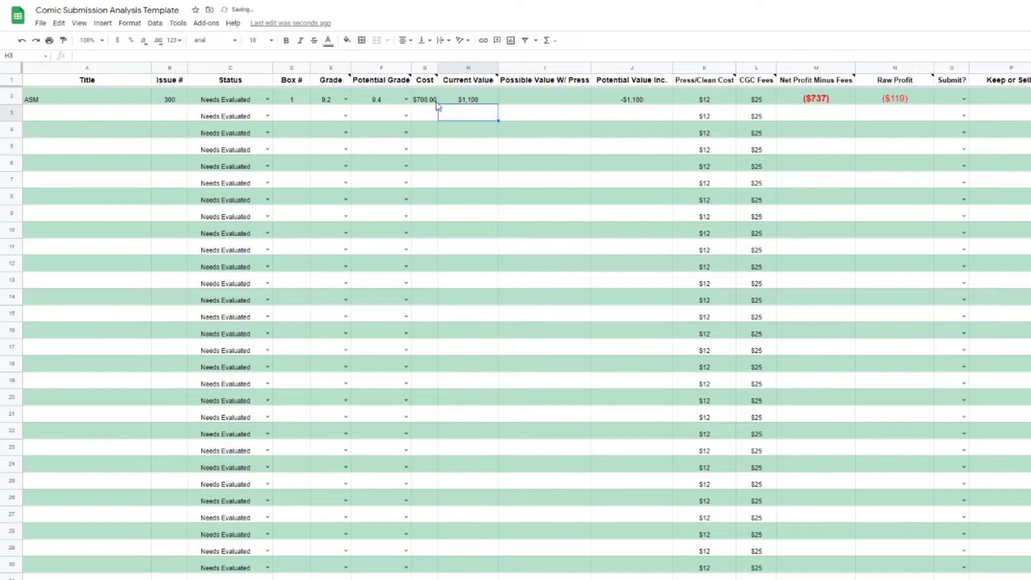
pyautogui.click(551, 101)
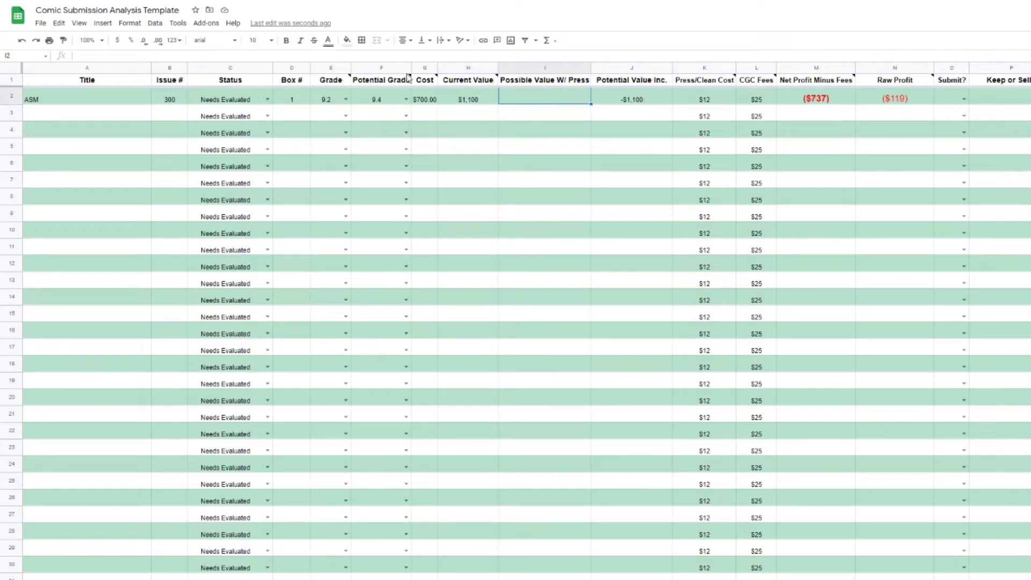
pyautogui.moveTo(410, 78)
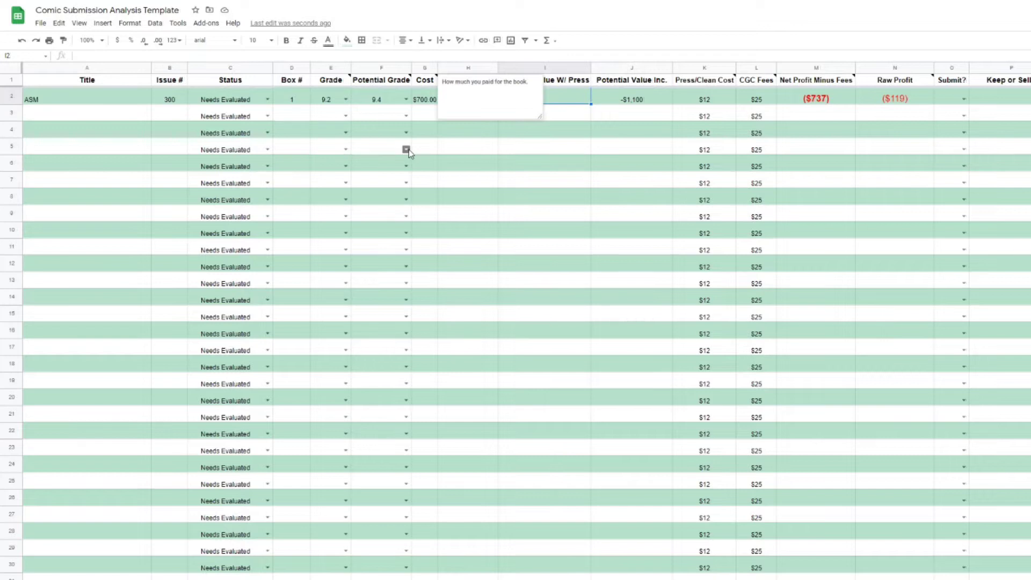
pyautogui.click(488, 148)
pyautogui.click(503, 104)
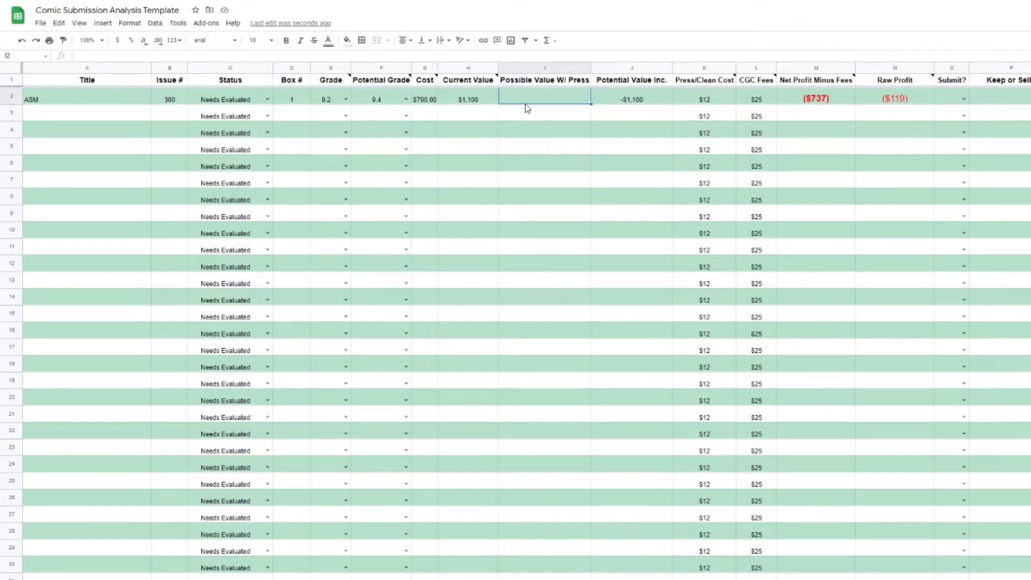
pyautogui.write('1600')
pyautogui.press('Return')
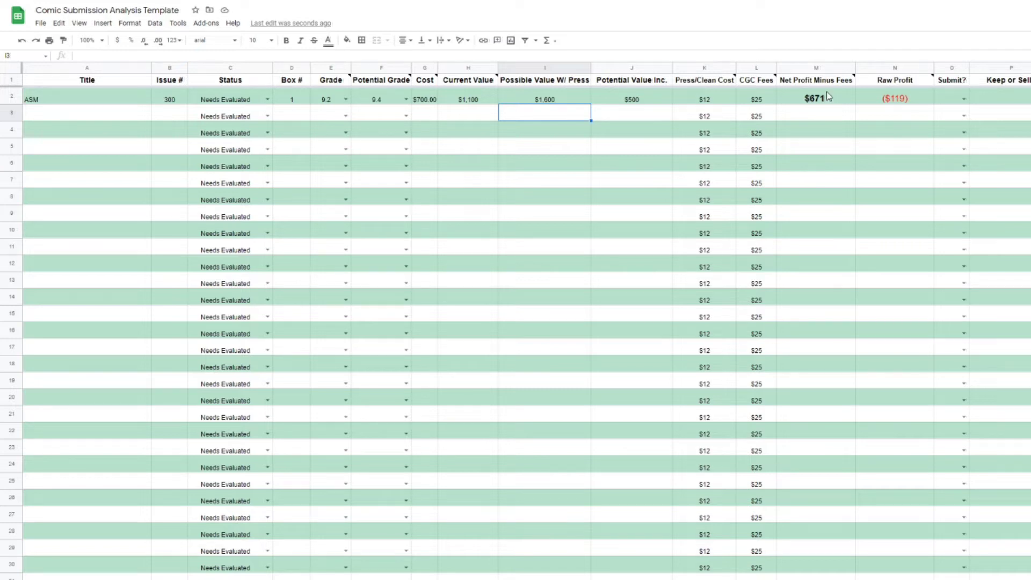
# Step: Examine the net profit note, the press/clean and CGC fee cells, and the net profit and raw profit formulas for ASM 300
pyautogui.moveTo(823, 88)
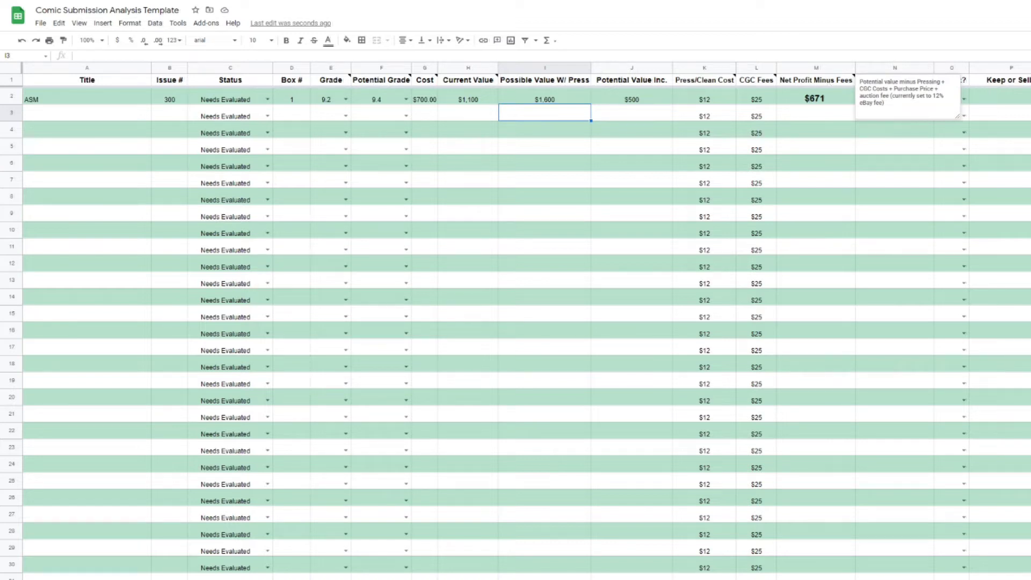
pyautogui.click(727, 99)
pyautogui.click(760, 103)
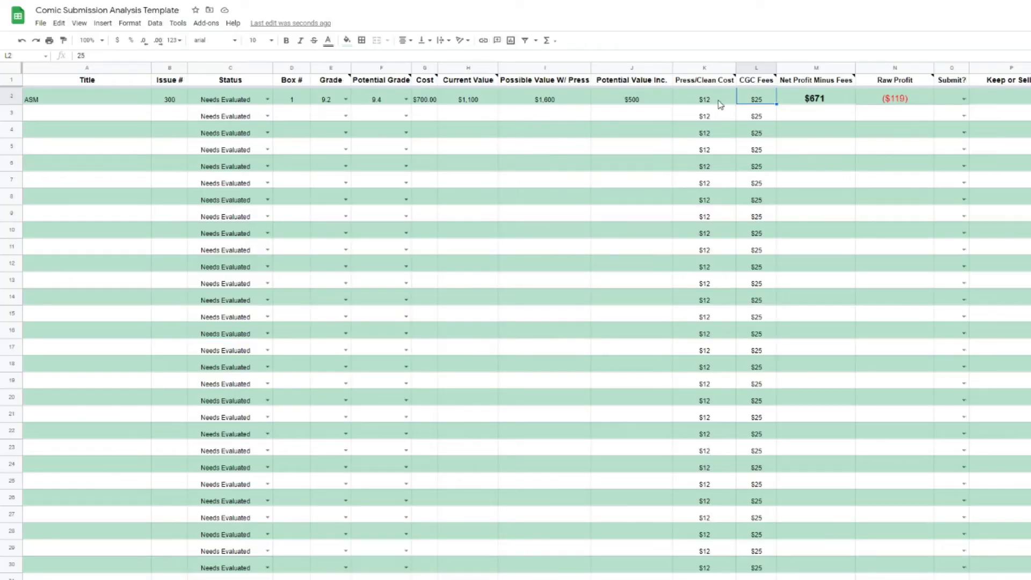
pyautogui.click(720, 105)
pyautogui.click(744, 103)
pyautogui.click(818, 104)
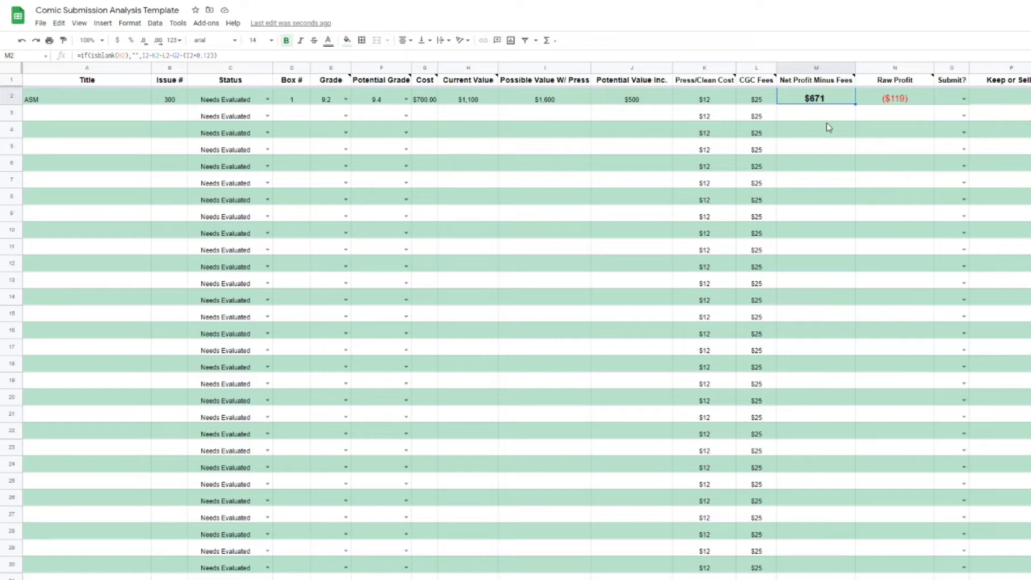
pyautogui.click(882, 102)
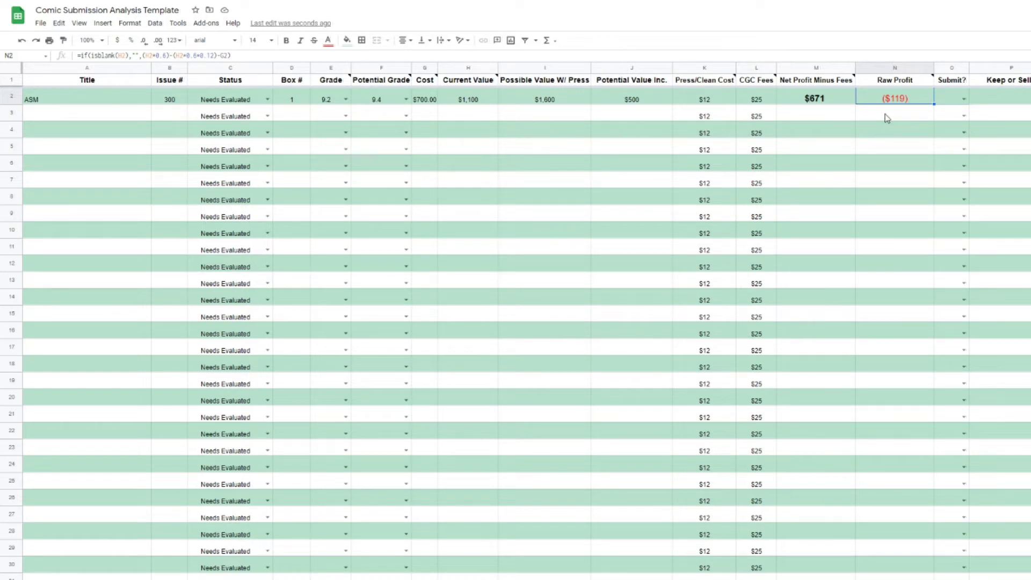
pyautogui.click(842, 99)
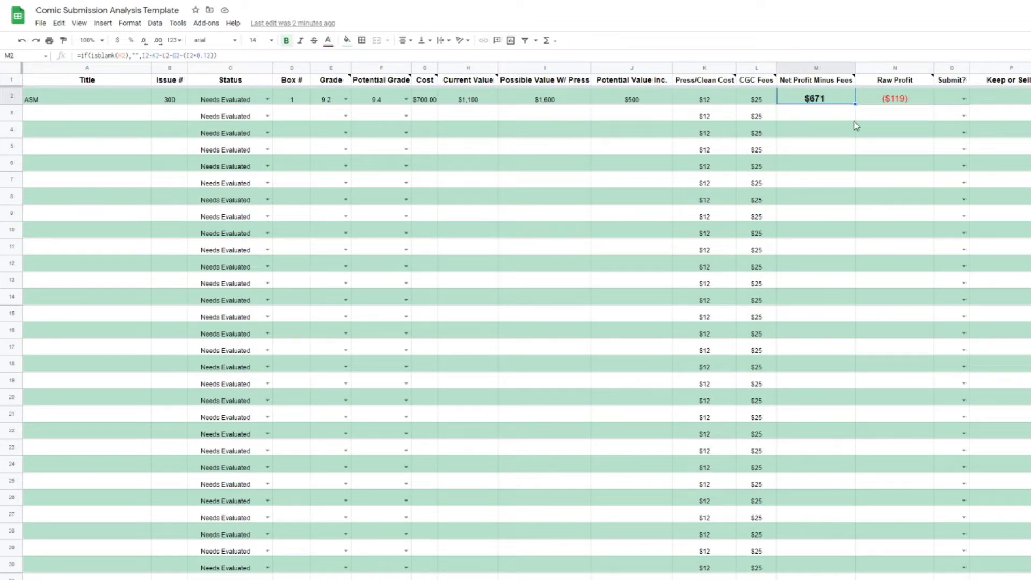
# Step: Mark the ASM 300 entry's Submit? value as Yes
pyautogui.click(965, 100)
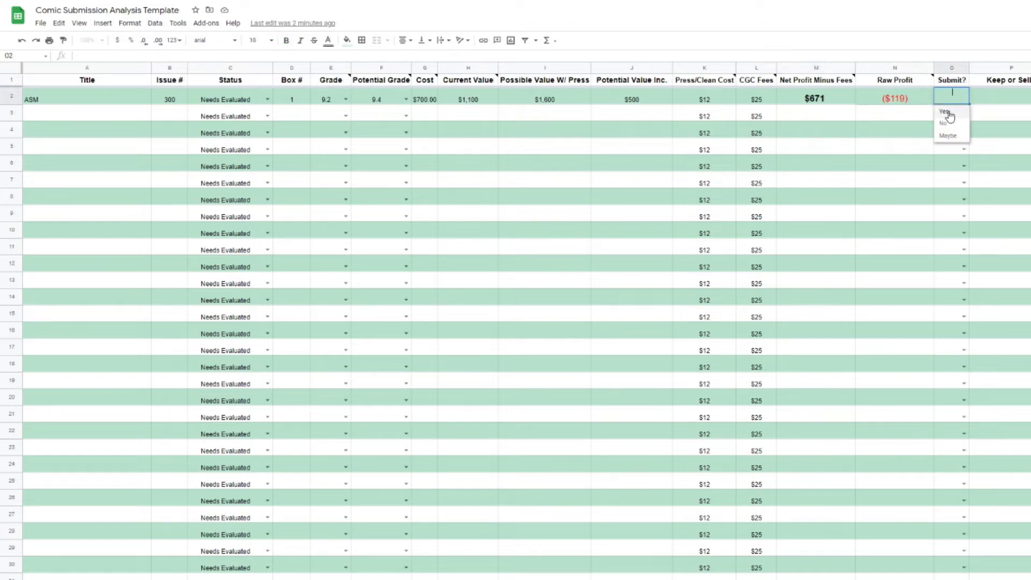
pyautogui.click(945, 112)
pyautogui.click(989, 98)
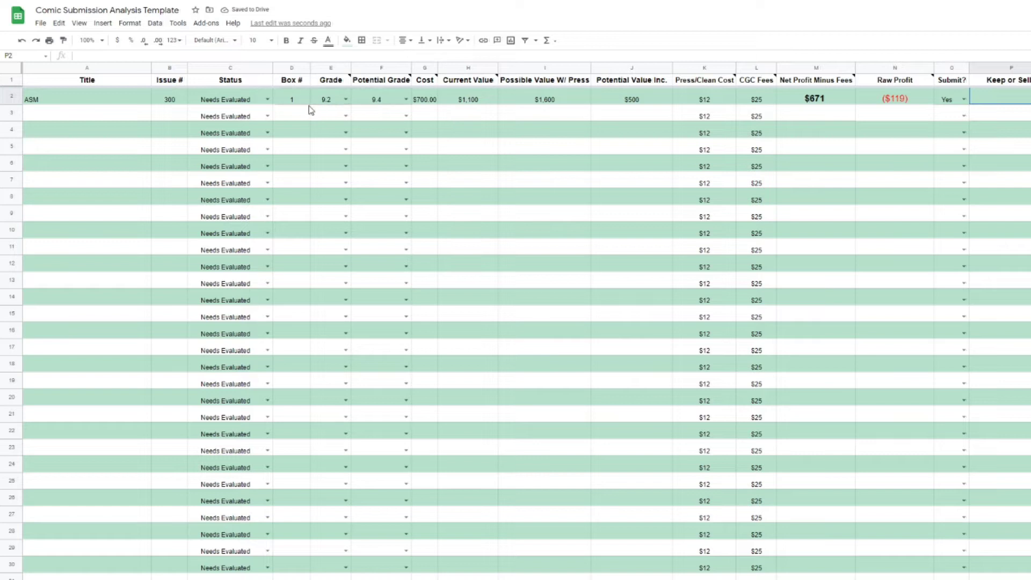
# Step: Change the ASM 300 entry's status to Needs Submitted for Press
pyautogui.click(237, 104)
pyautogui.click(269, 98)
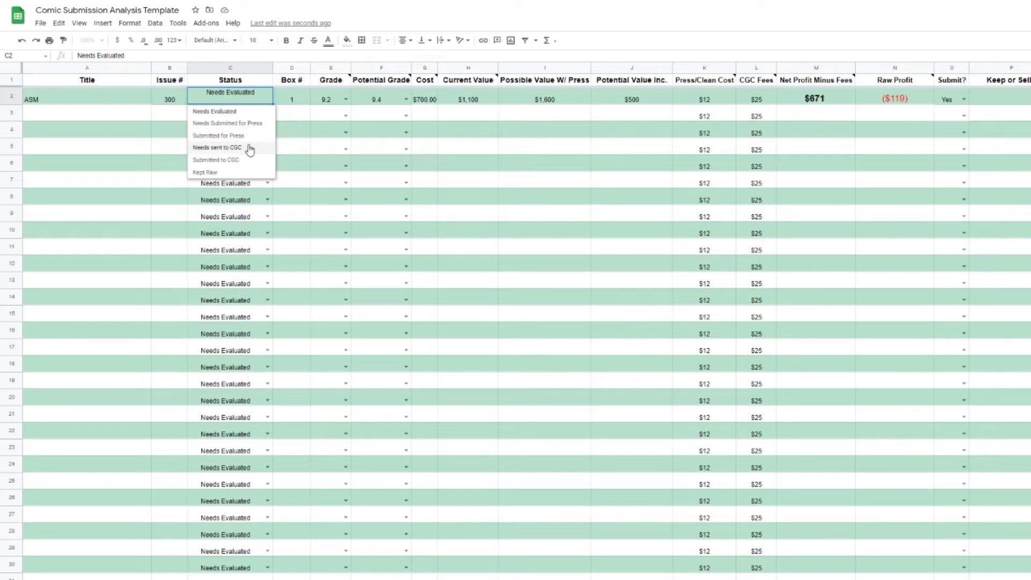
pyautogui.click(238, 124)
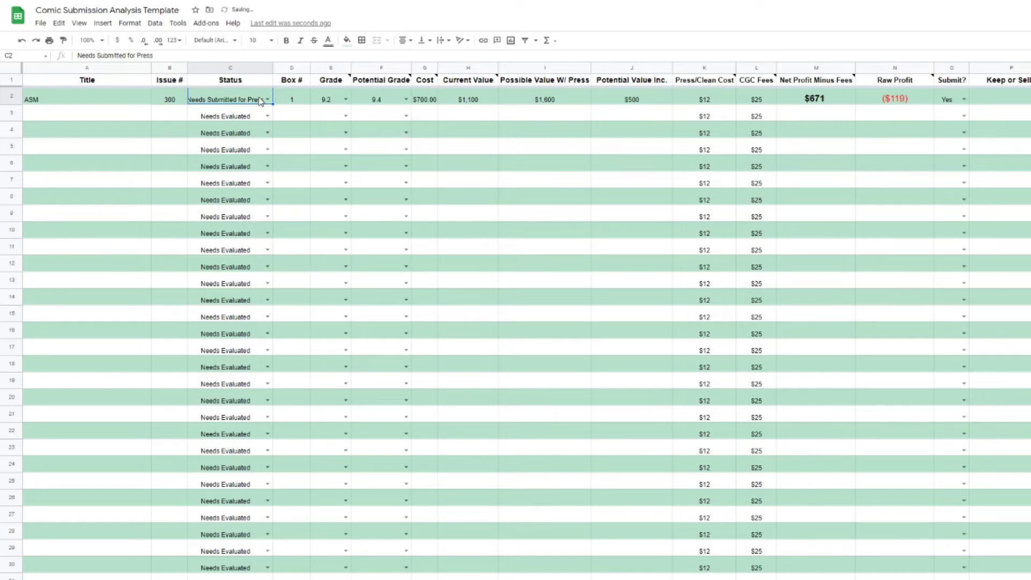
# Step: Switch the ASM 300 status to Needs sent to CGC and return it to Needs Submitted for Press
pyautogui.click(258, 101)
pyautogui.click(241, 149)
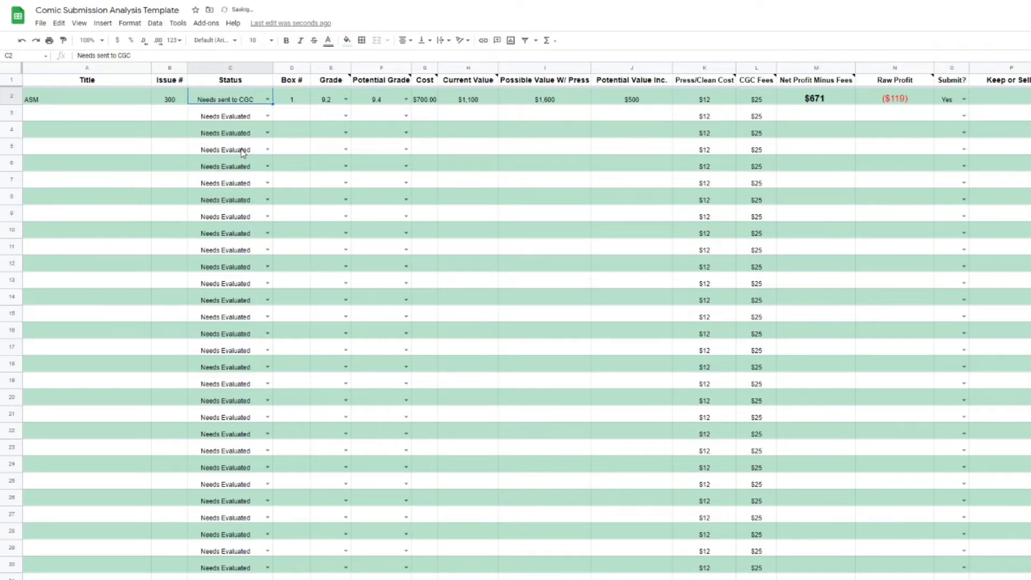
pyautogui.click(267, 101)
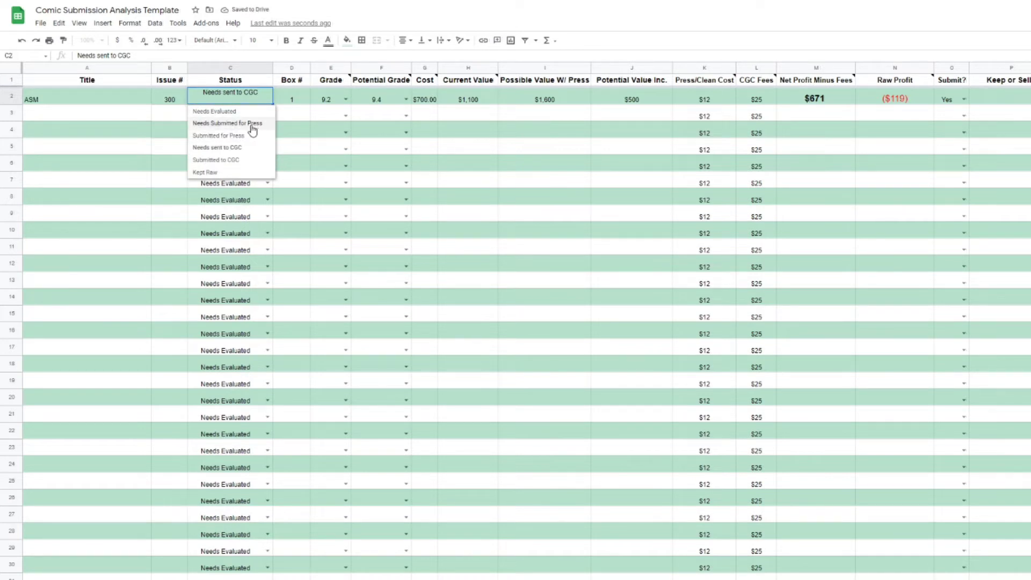
pyautogui.click(249, 127)
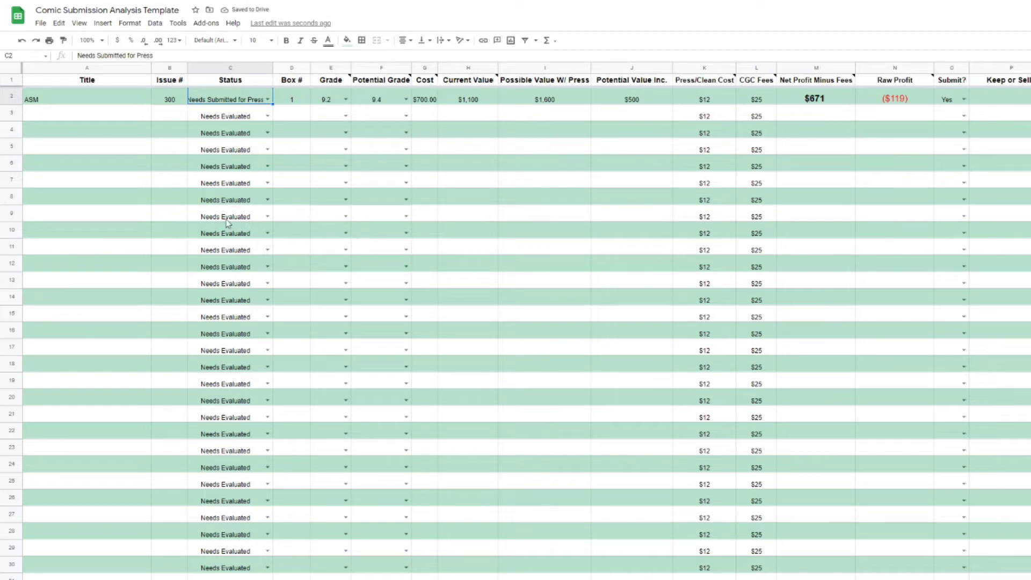
pyautogui.click(42, 23)
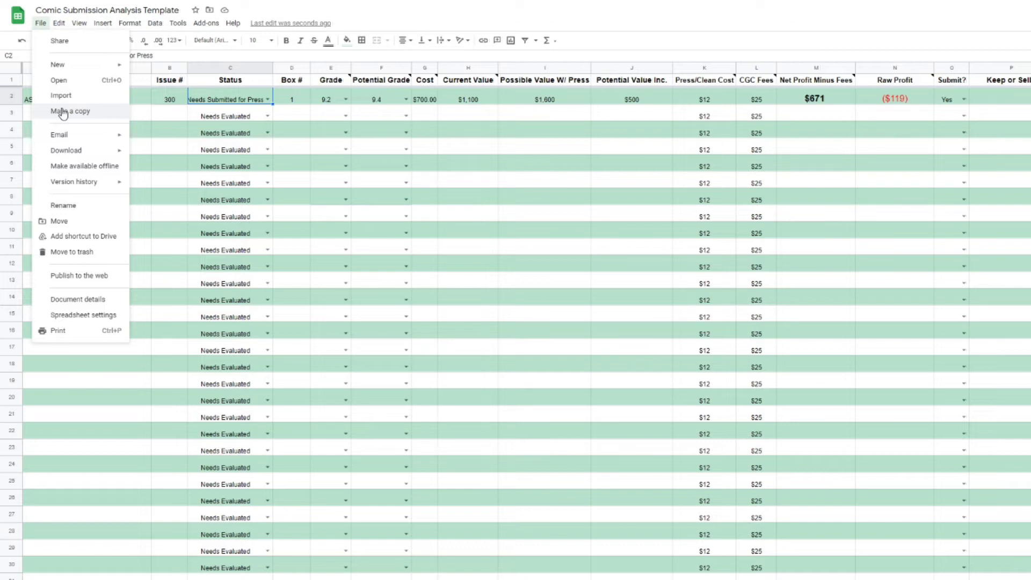
pyautogui.click(395, 127)
pyautogui.click(85, 101)
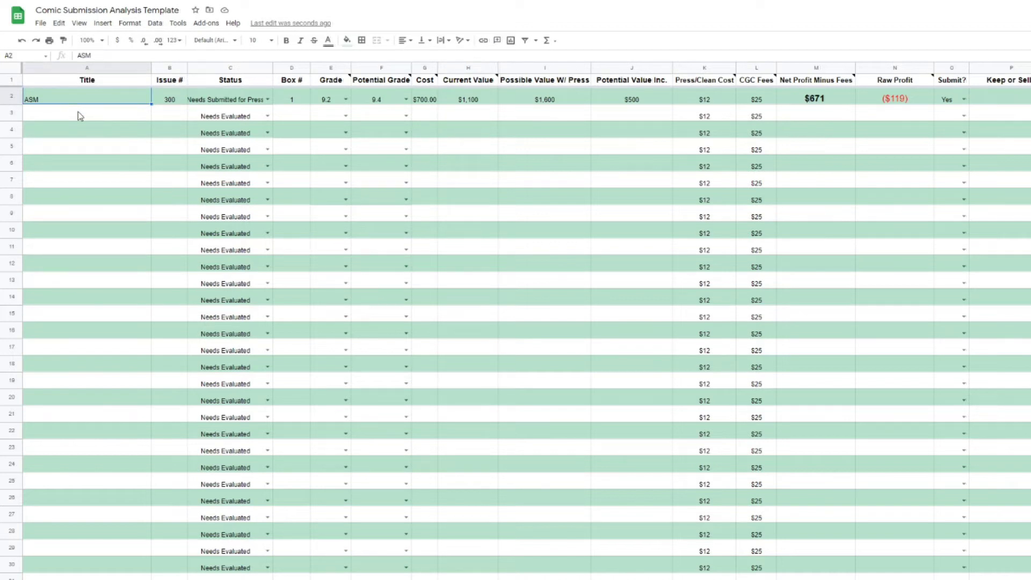
pyautogui.click(89, 117)
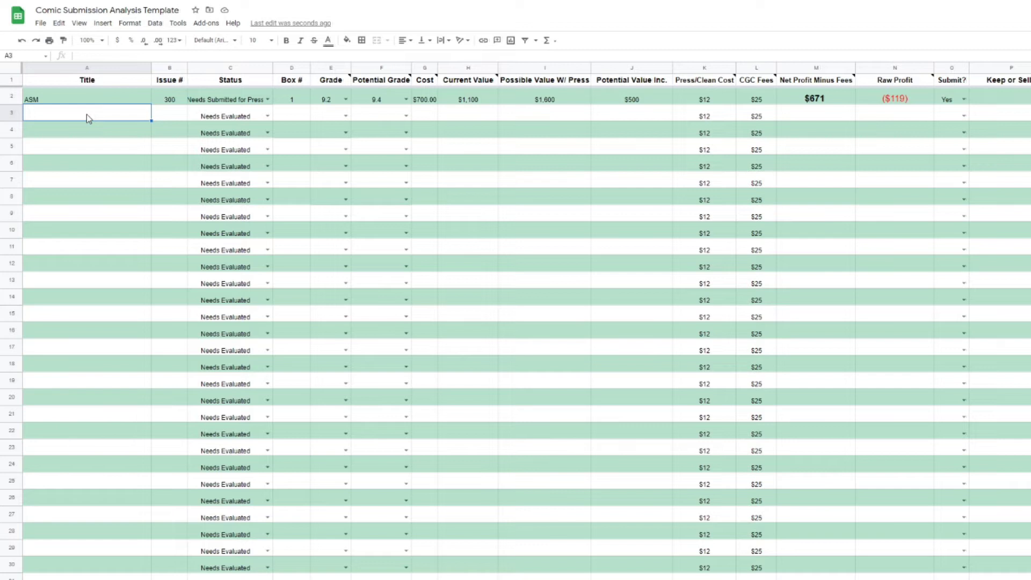
# Step: Add a Batman entry below ASM with issue number 423 and box number 1
pyautogui.write('Bat')
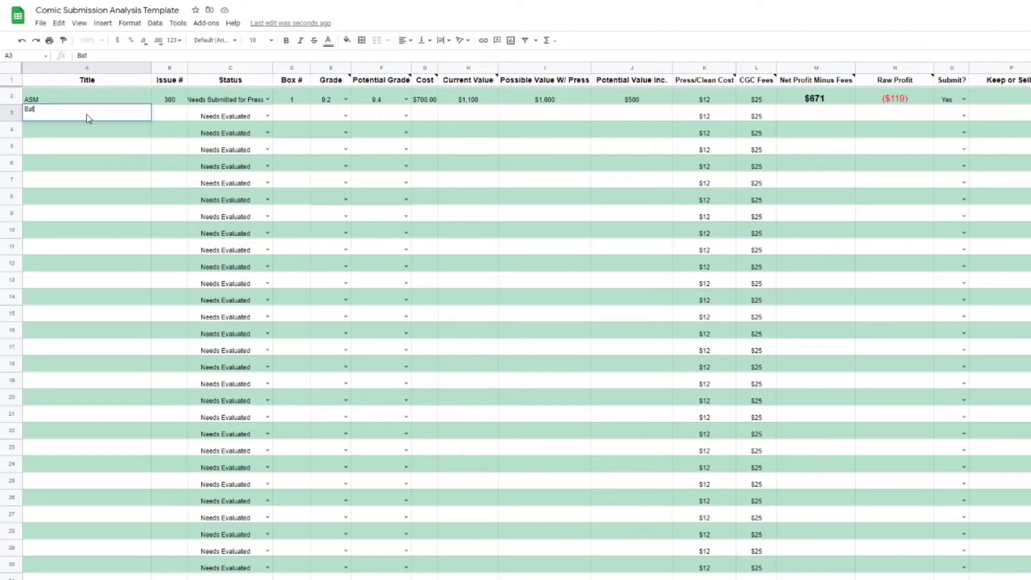
pyautogui.write('man')
pyautogui.press('Tab')
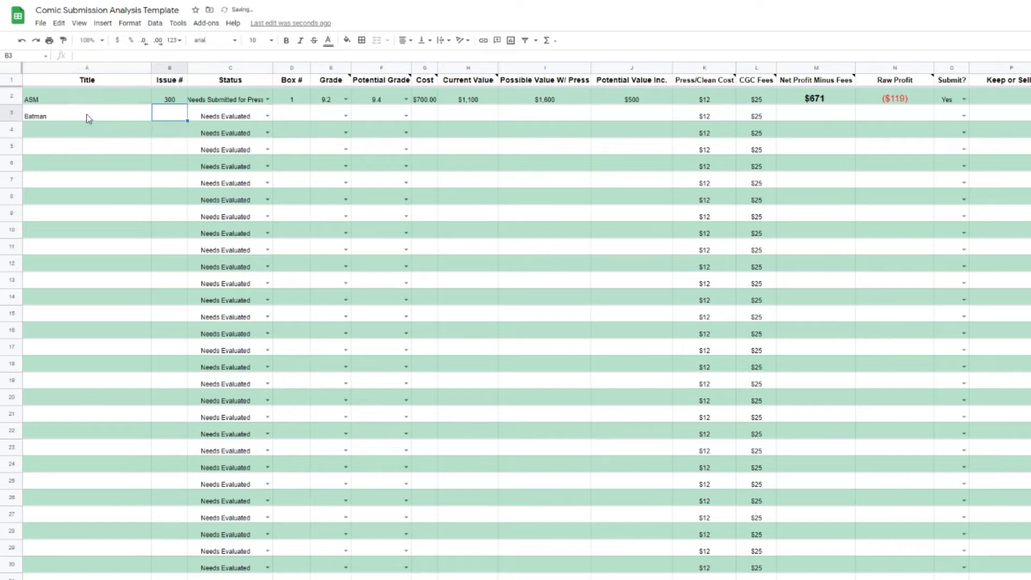
pyautogui.write('423')
pyautogui.press('Tab')
pyautogui.press('Tab')
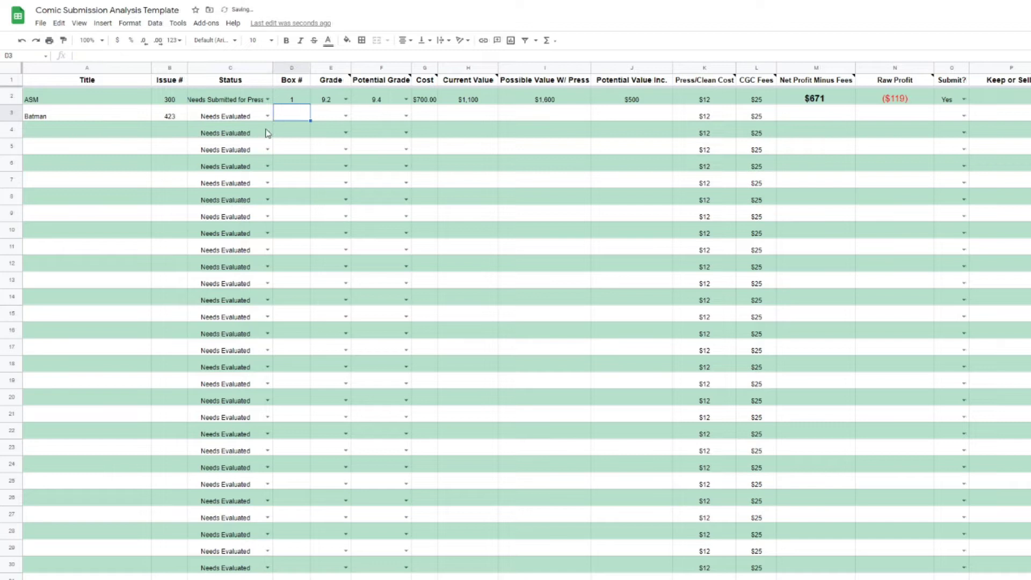
pyautogui.write('1')
pyautogui.press('Tab')
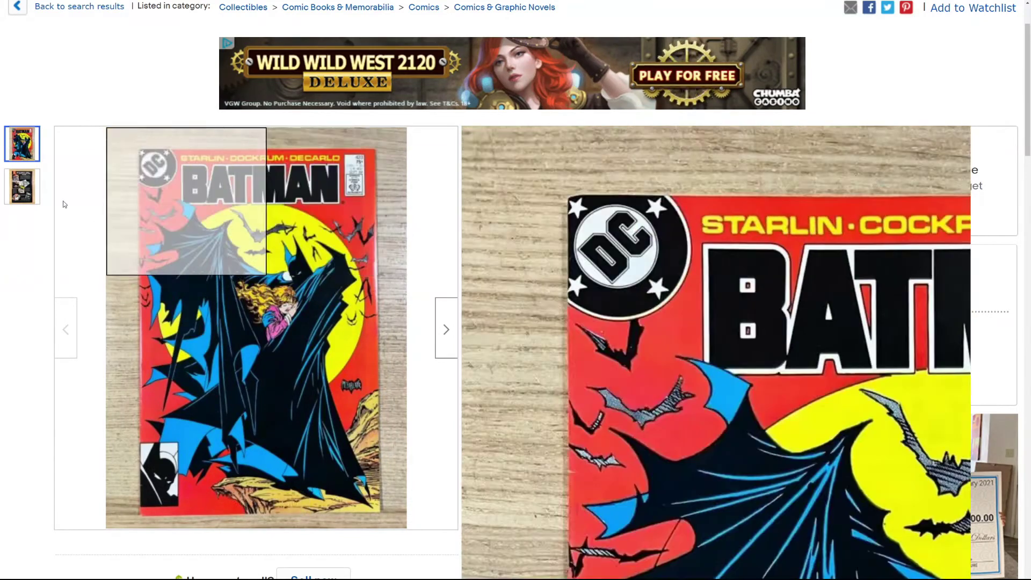
# Step: Inspect the back and front cover photos of the Batman 423 listing on eBay
pyautogui.click(22, 187)
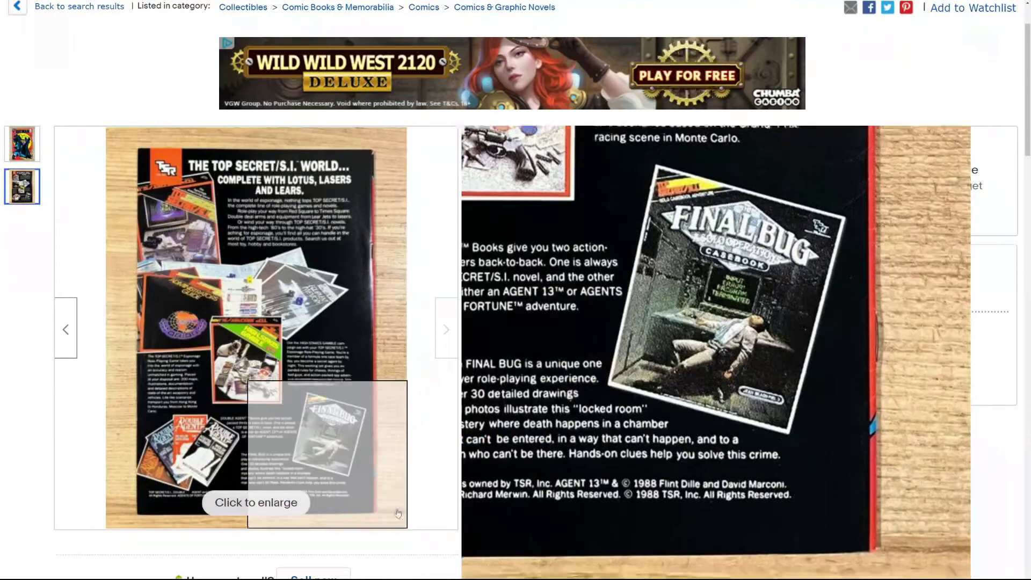
pyautogui.click(24, 153)
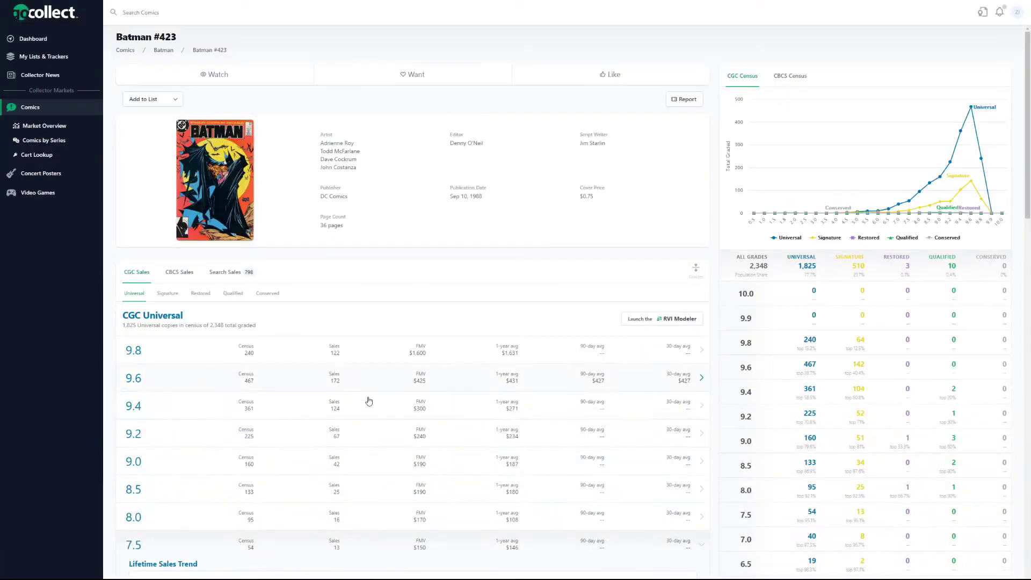
# Step: On GoCollect, examine the CGC Universal values for Batman #423, including the 7.0 grade's fair market value and latest sale
pyautogui.scroll(-3, 273, 466)
pyautogui.scroll(-3, 263, 470)
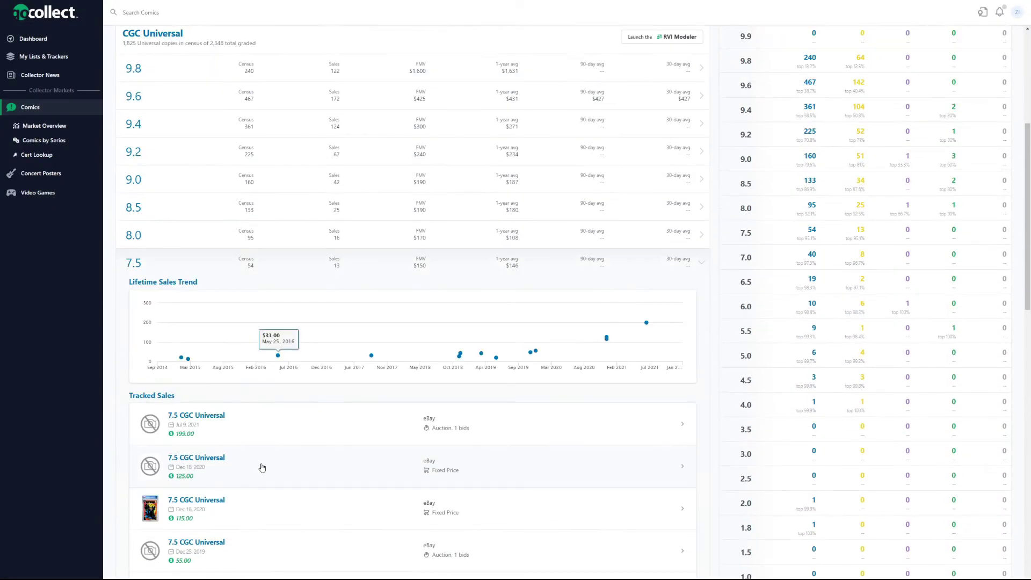
pyautogui.click(271, 257)
pyautogui.click(281, 290)
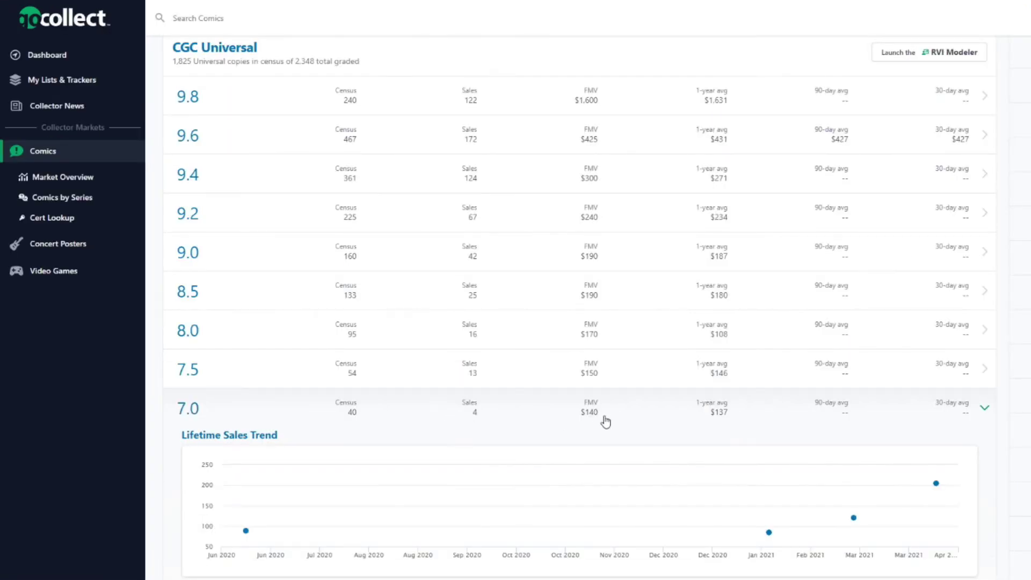
pyautogui.moveTo(937, 485)
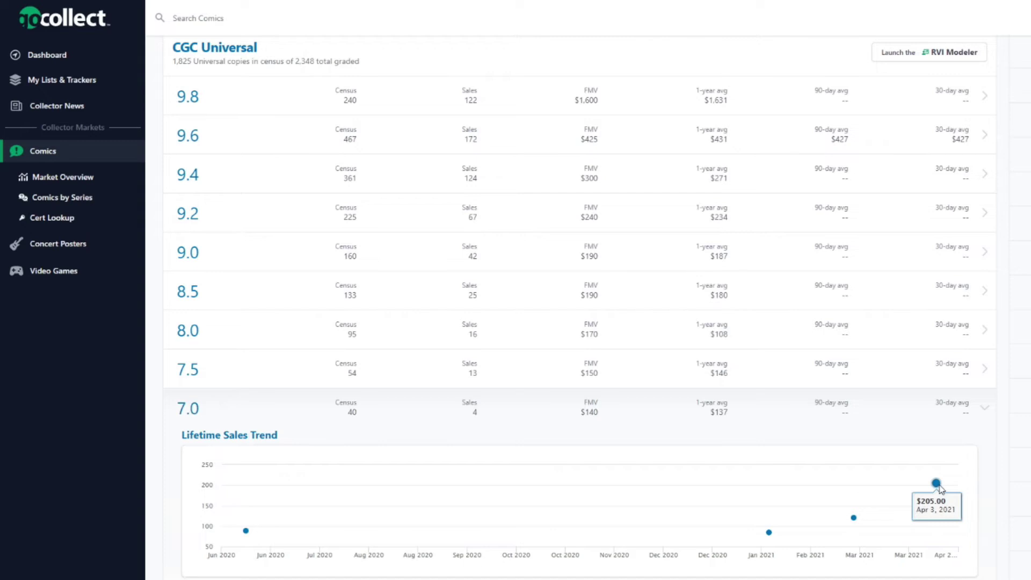
pyautogui.click(596, 419)
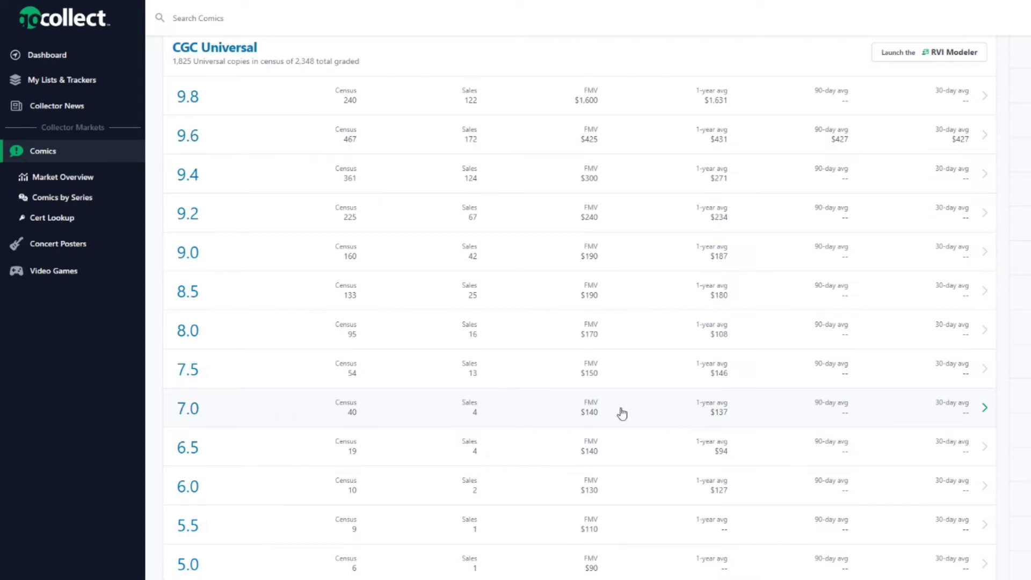
pyautogui.scroll(7, 607, 424)
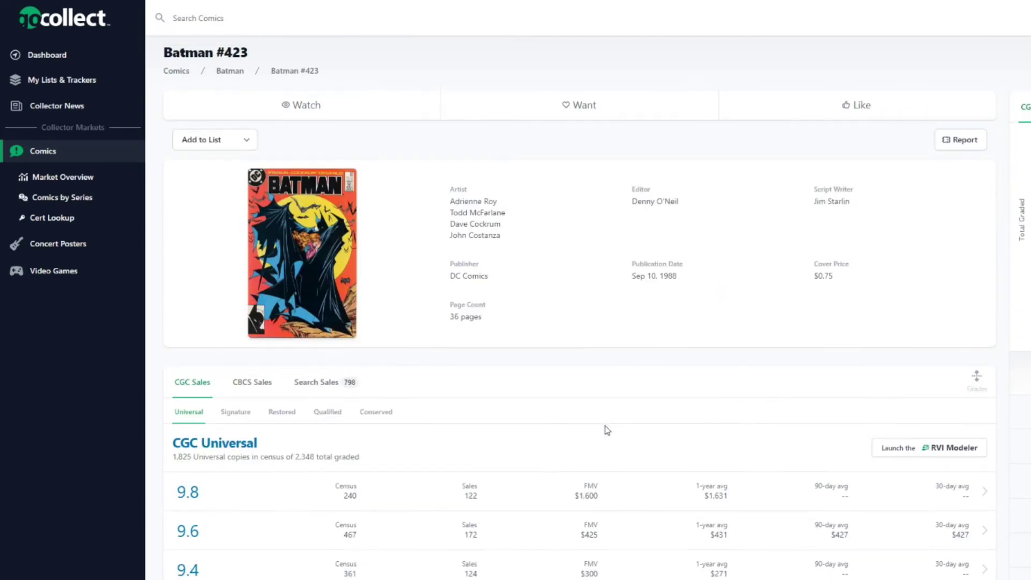
pyautogui.scroll(-2, 542, 441)
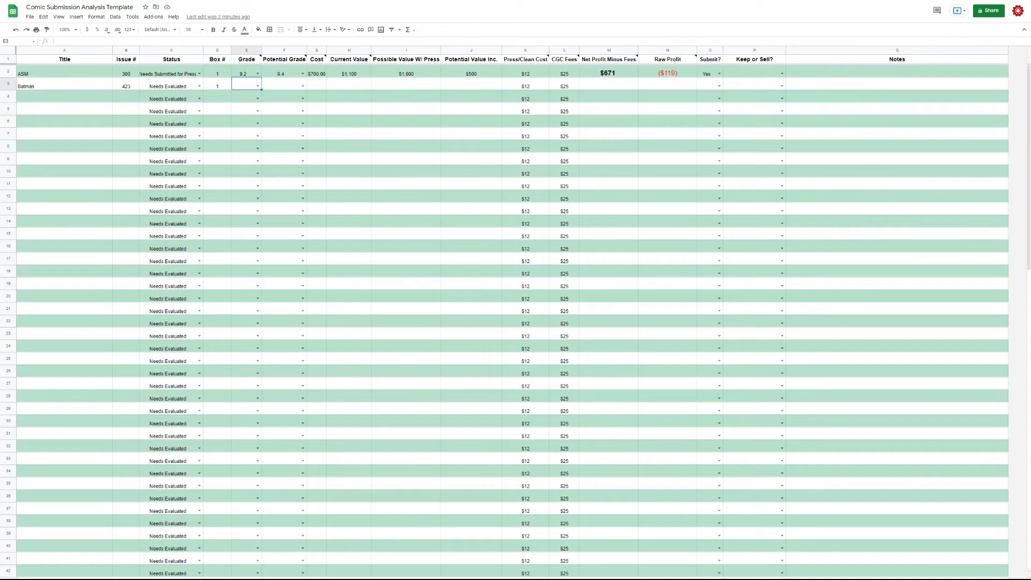
# Step: Set the Batman 423 entry's grade to 7.0 in the submission analysis spreadsheet
pyautogui.click(253, 88)
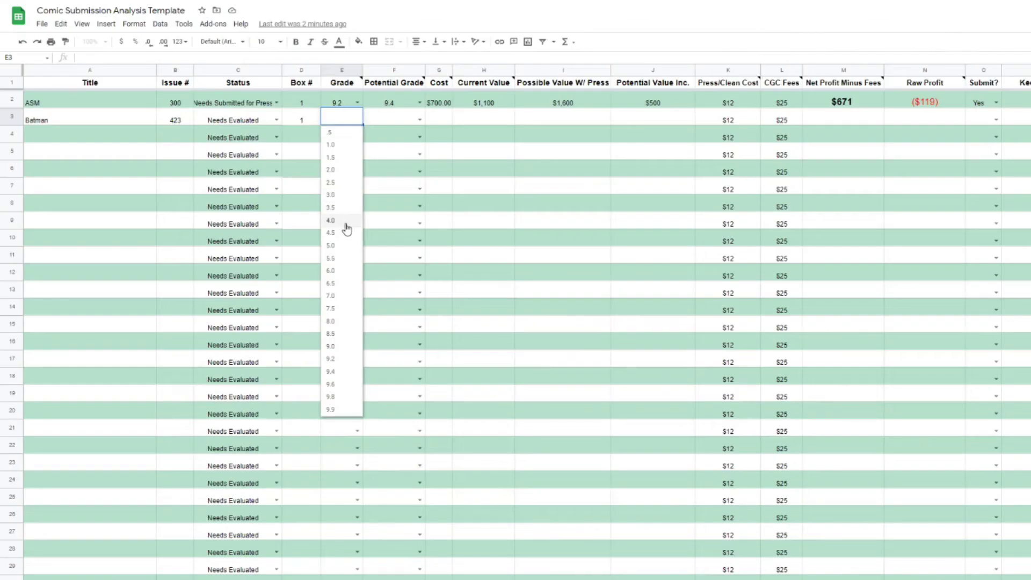
pyautogui.click(343, 296)
pyautogui.click(356, 119)
pyautogui.click(331, 296)
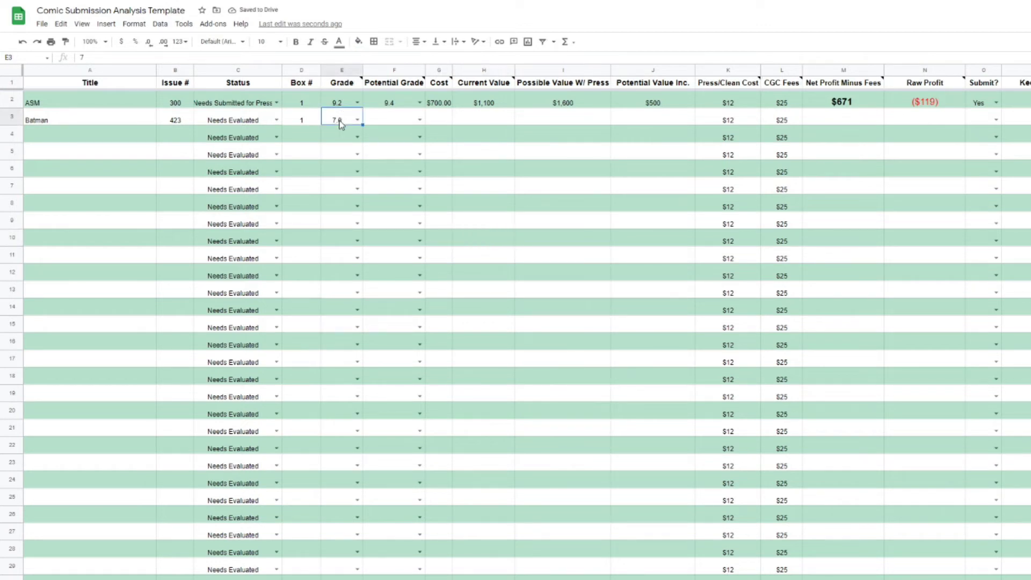
# Step: Set the Batman 423 entry's potential grade to 7.0
pyautogui.click(371, 121)
pyautogui.click(361, 119)
pyautogui.click(364, 119)
pyautogui.click(419, 119)
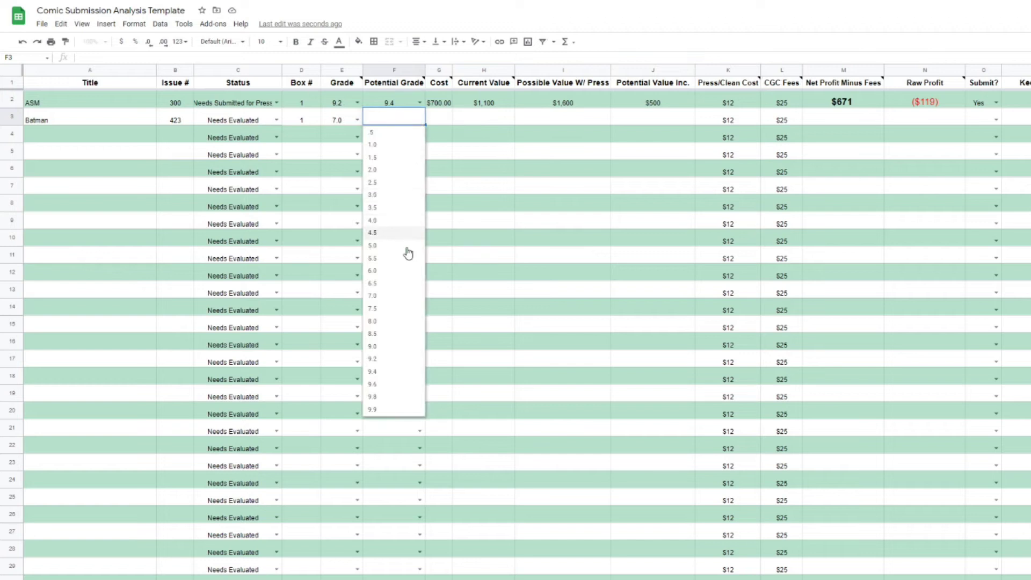
pyautogui.click(389, 297)
pyautogui.click(374, 149)
pyautogui.click(385, 124)
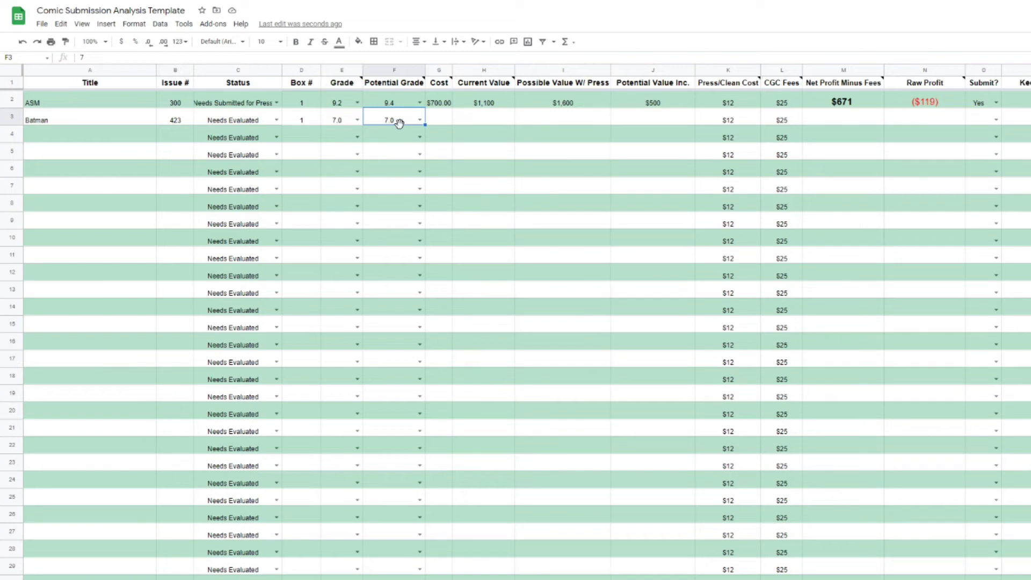
# Step: Enter 160 as both the current value and the possible value with press for Batman 423
pyautogui.click(441, 126)
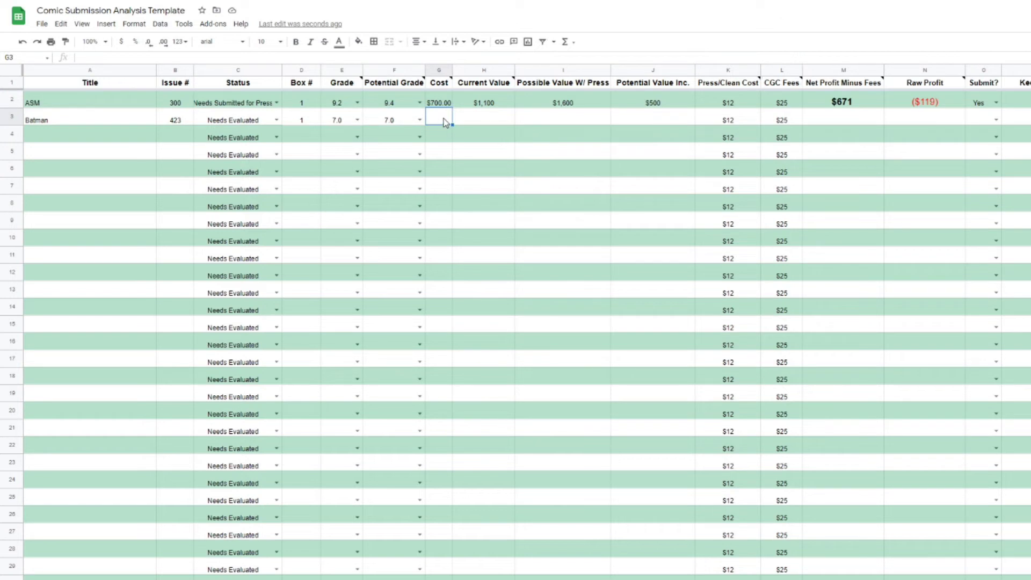
pyautogui.click(470, 126)
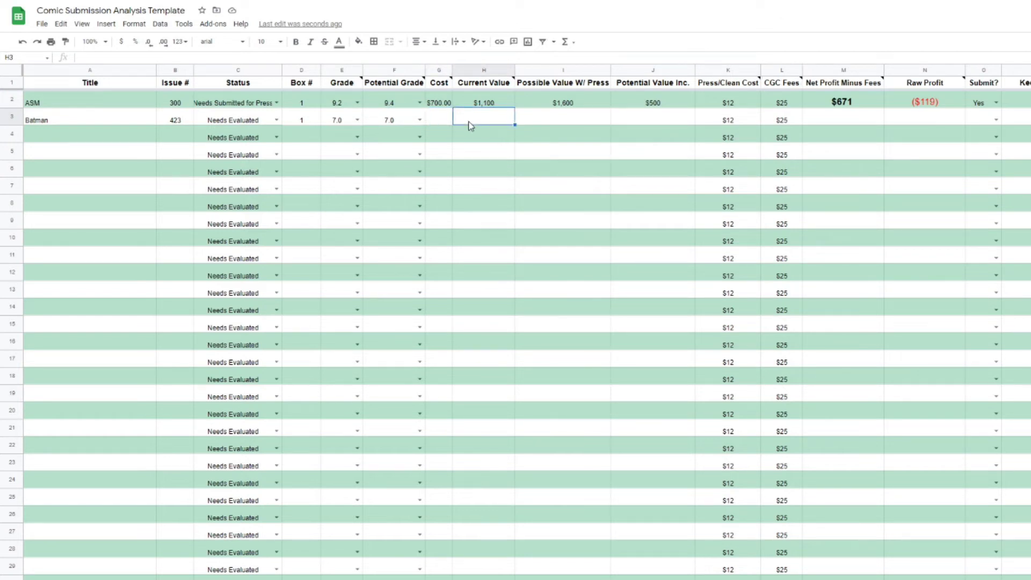
pyautogui.write('160')
pyautogui.press('Return')
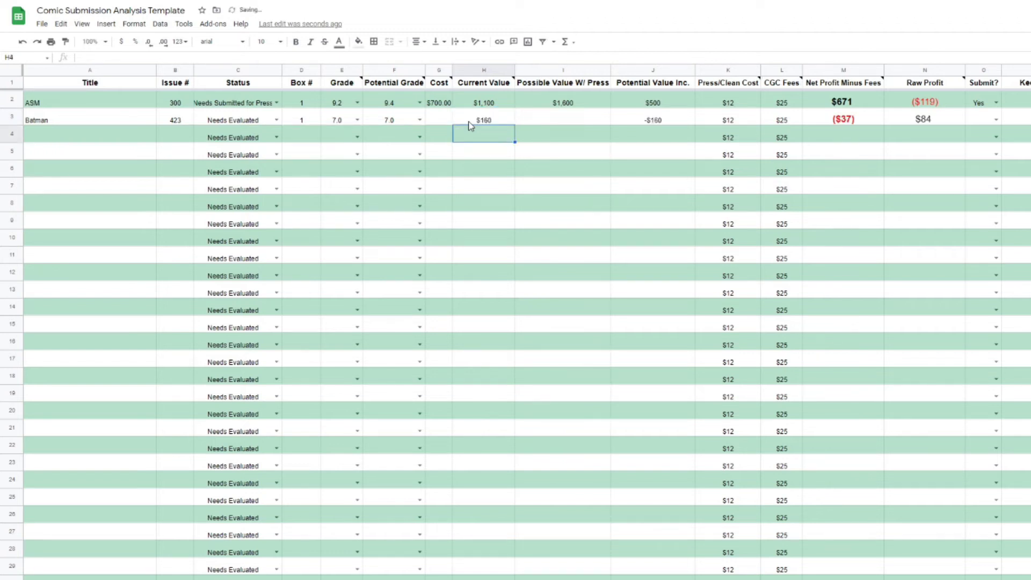
pyautogui.click(536, 120)
pyautogui.write('160')
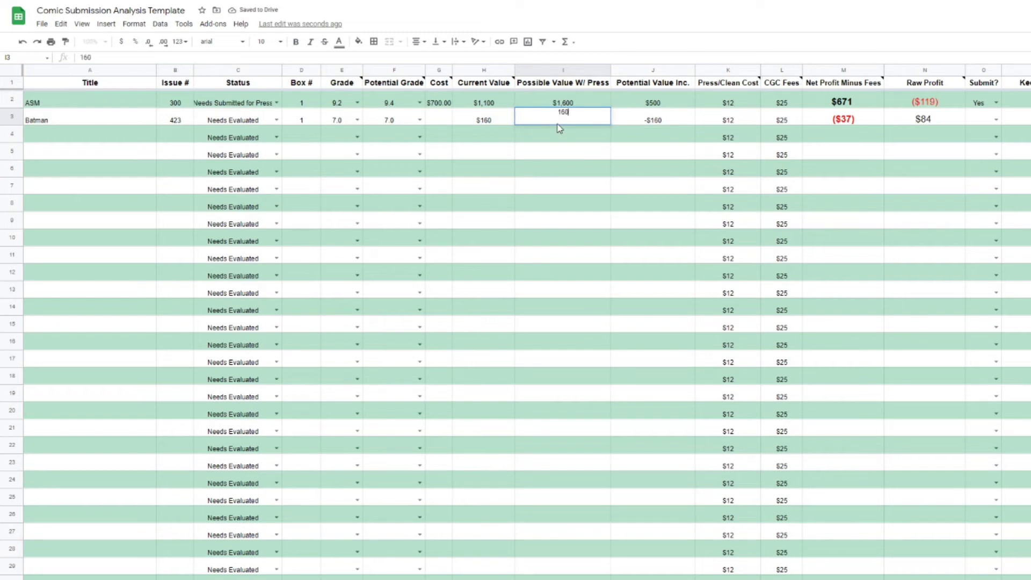
pyautogui.press('Tab')
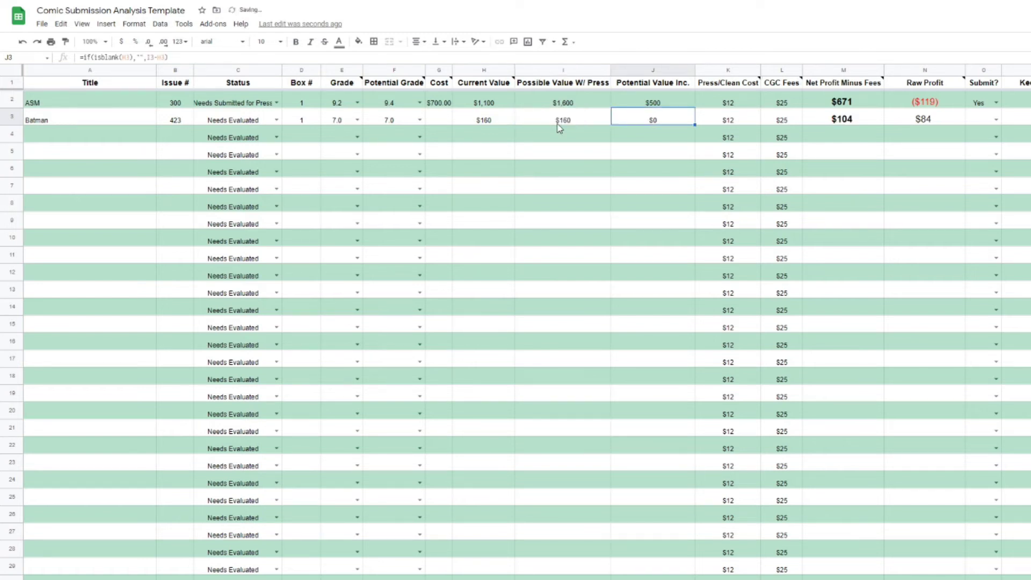
# Step: Review Batman 423's possible value, current value, cost and net profit cells
pyautogui.click(559, 125)
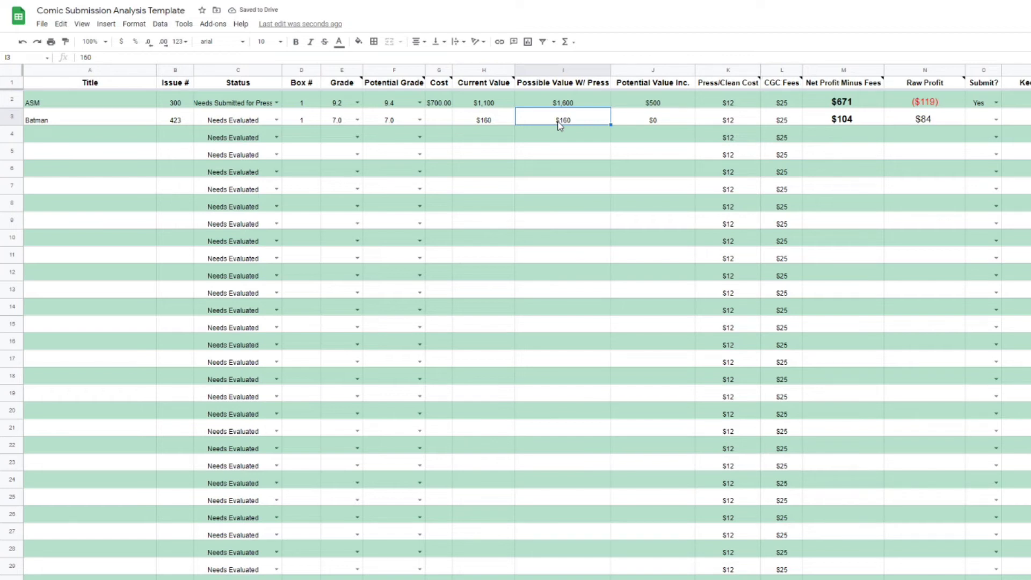
pyautogui.click(486, 126)
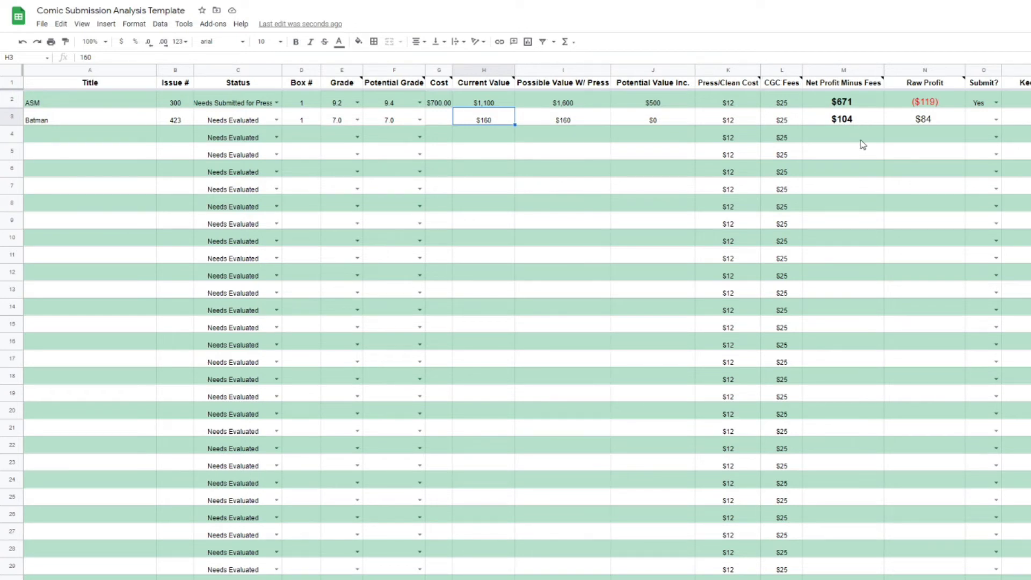
pyautogui.click(446, 120)
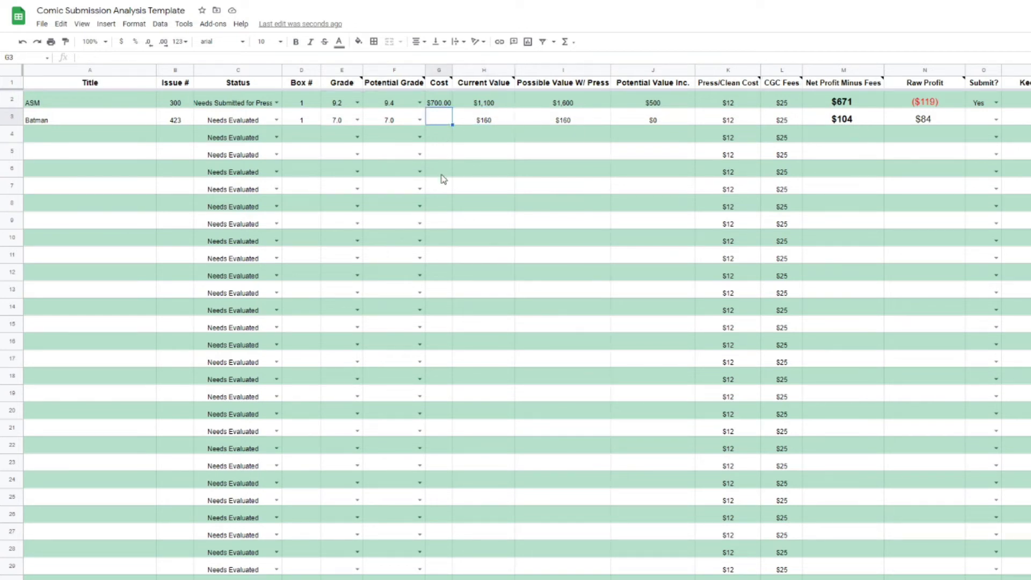
pyautogui.click(831, 122)
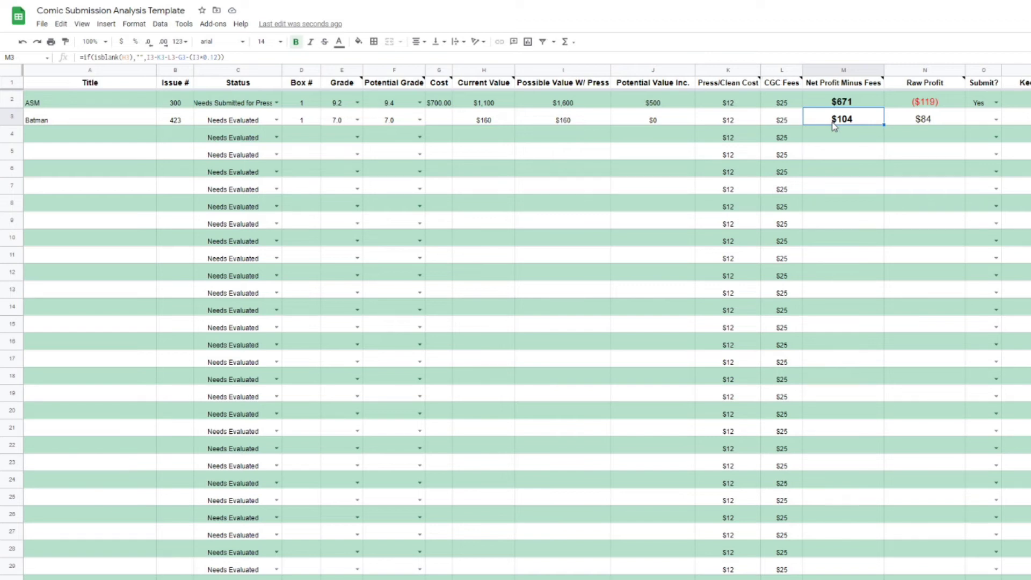
# Step: Try costs of 90 and 85 for the Batman 423 entry to compare the resulting profits
pyautogui.click(439, 120)
pyautogui.write('90')
pyautogui.press('Return')
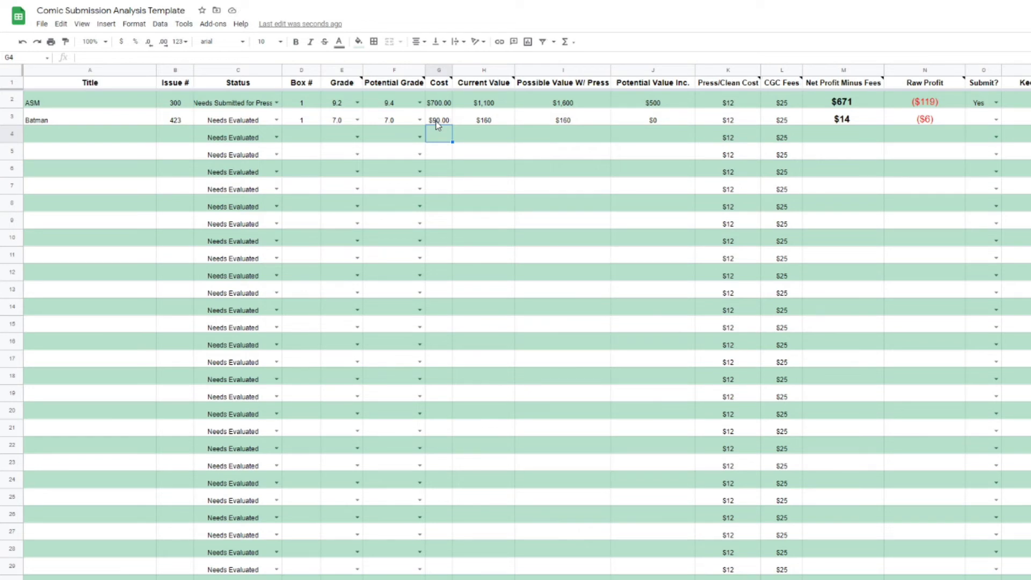
pyautogui.click(437, 123)
pyautogui.write('85')
pyautogui.press('Return')
# Step: Set the Batman 423 entry's cost to 75
pyautogui.click(438, 120)
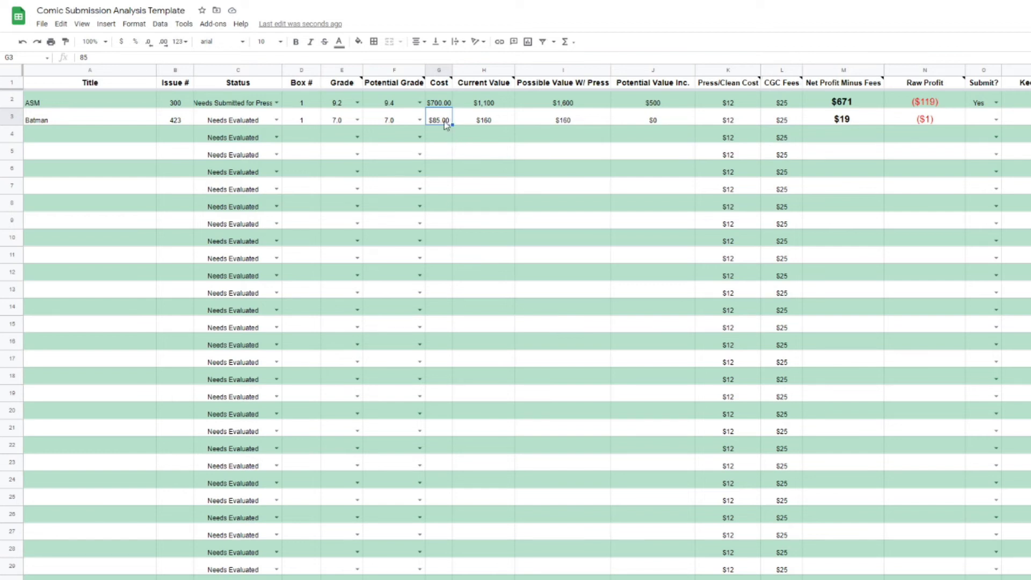
pyautogui.write('75')
pyautogui.press('Return')
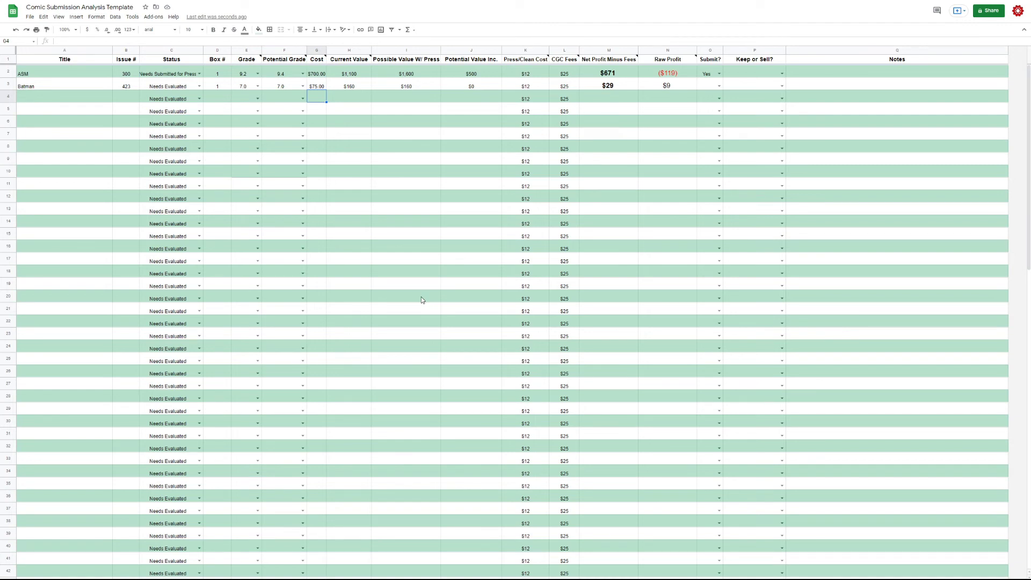
# Step: Compare the net profit of Batman 423 and ASM 300, and examine Batman's raw profit and potential value increase
pyautogui.click(79, 86)
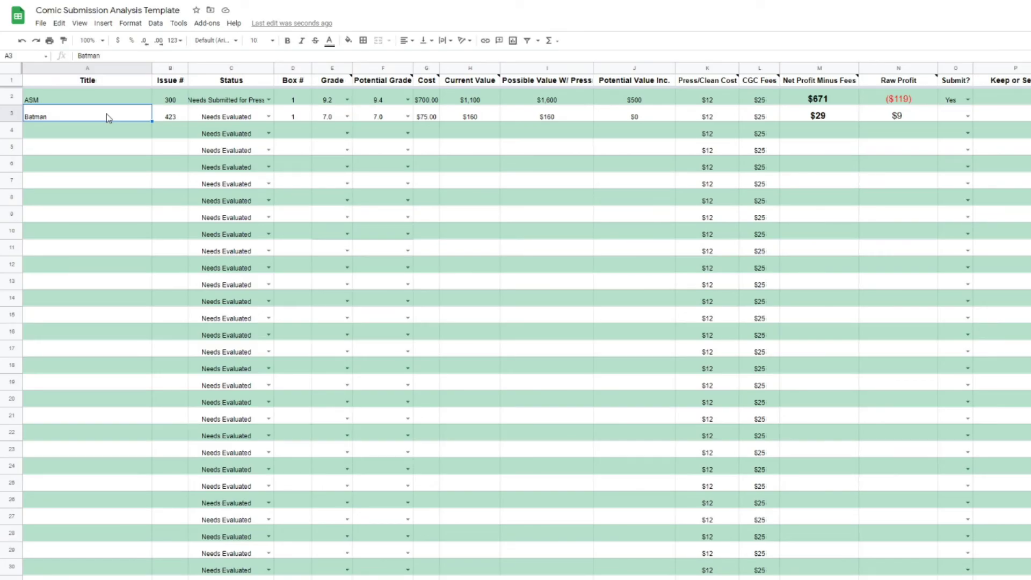
pyautogui.click(830, 153)
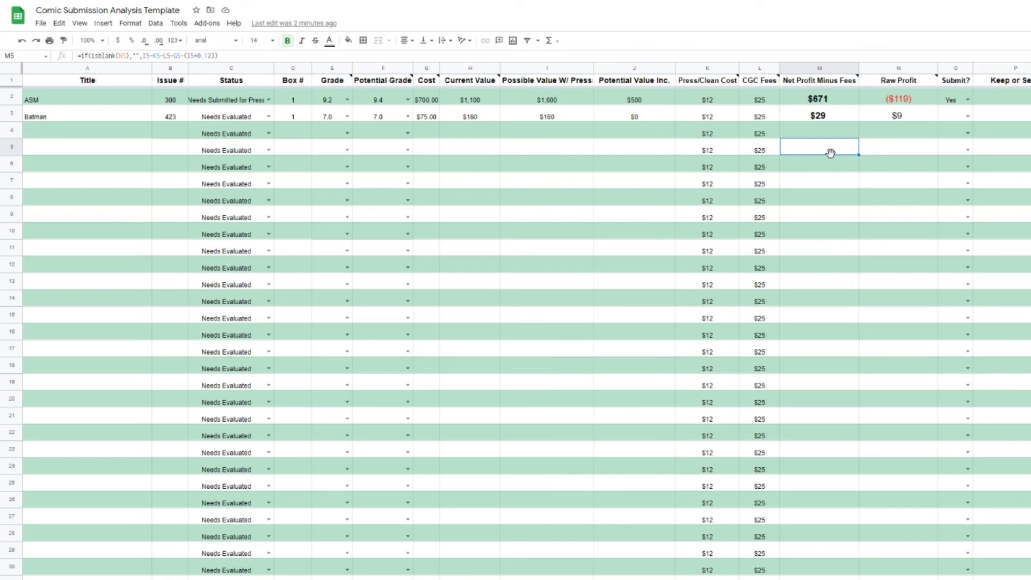
pyautogui.click(123, 135)
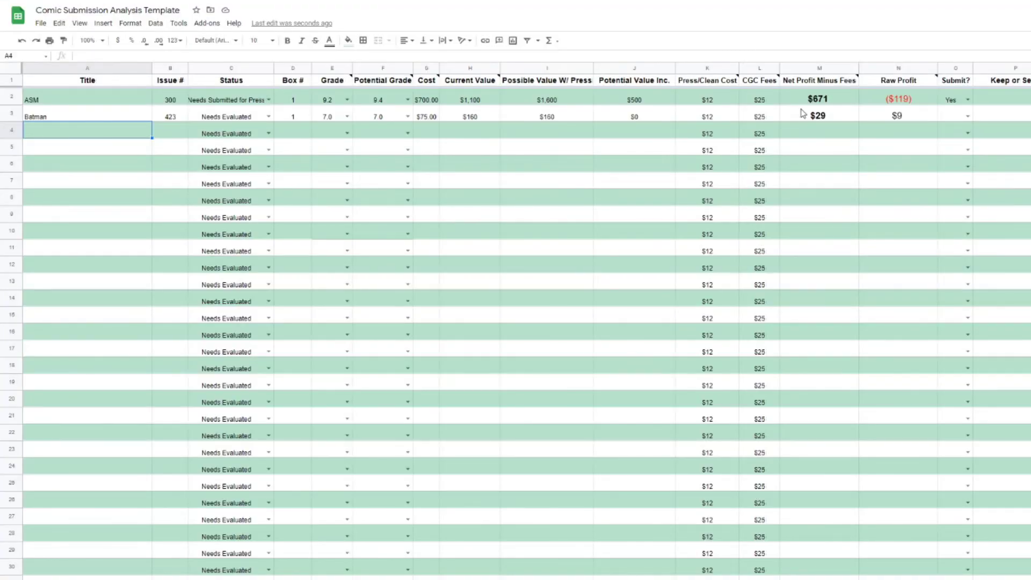
pyautogui.click(803, 117)
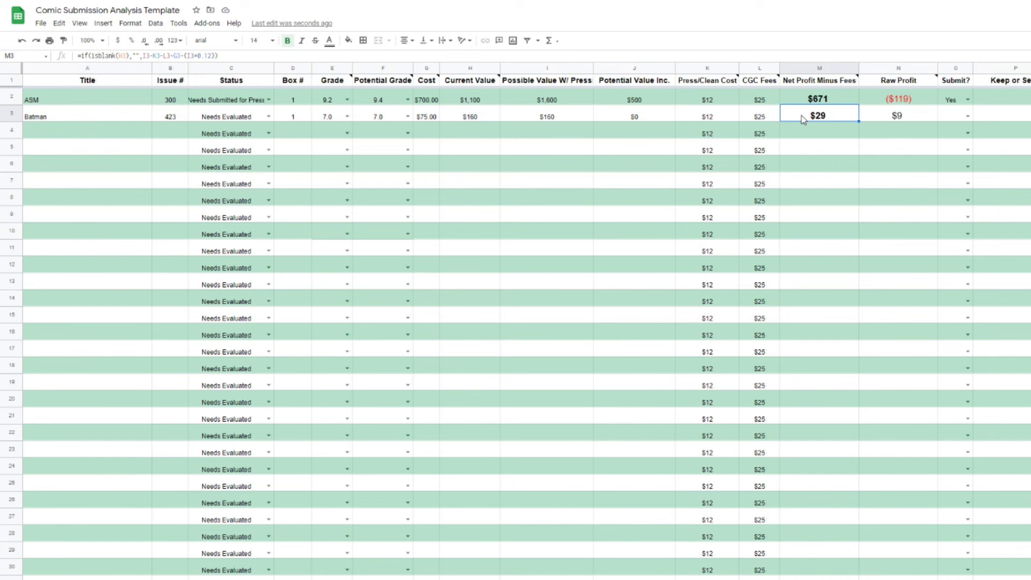
pyautogui.click(829, 100)
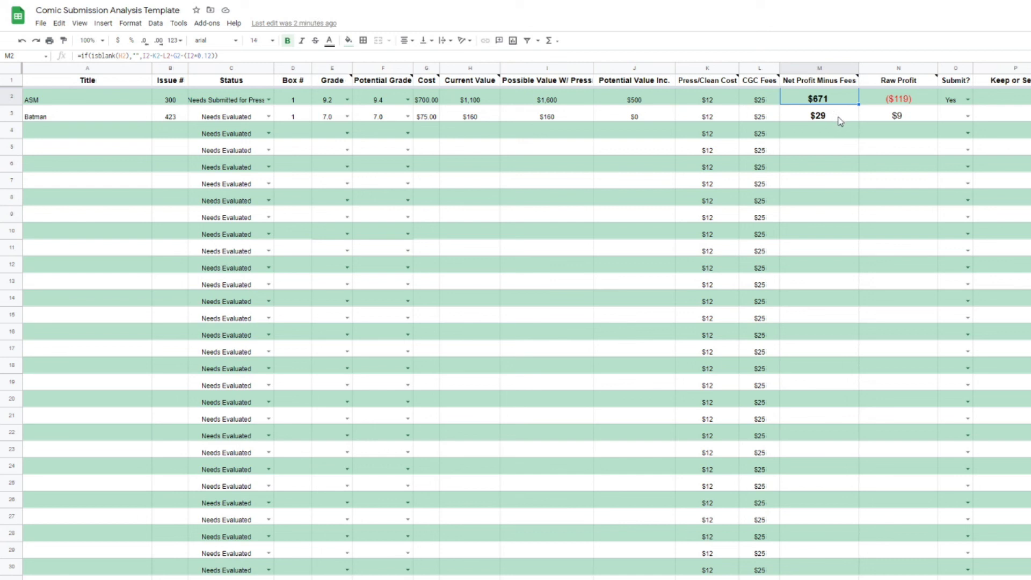
pyautogui.click(839, 119)
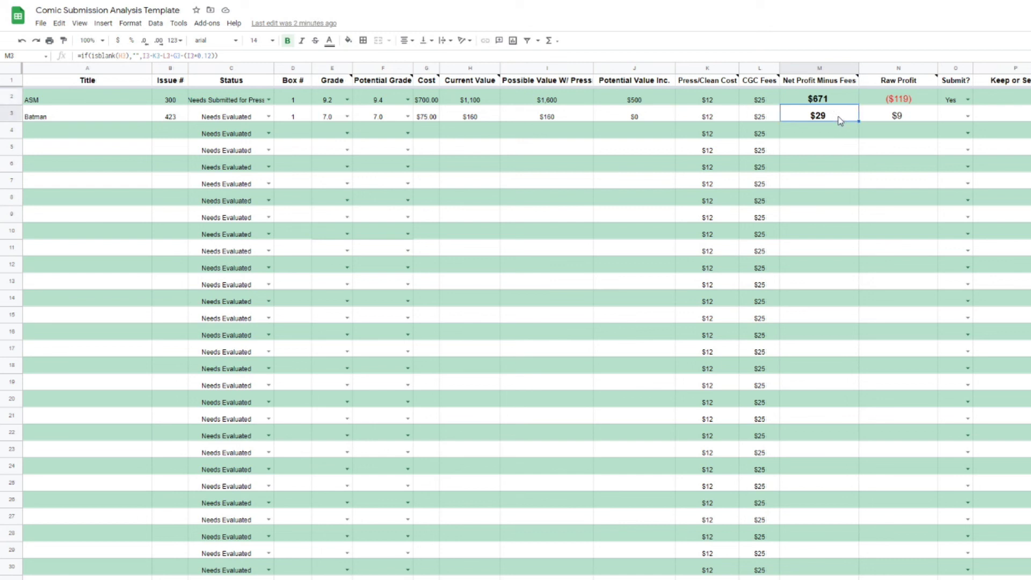
pyautogui.click(888, 123)
pyautogui.click(669, 115)
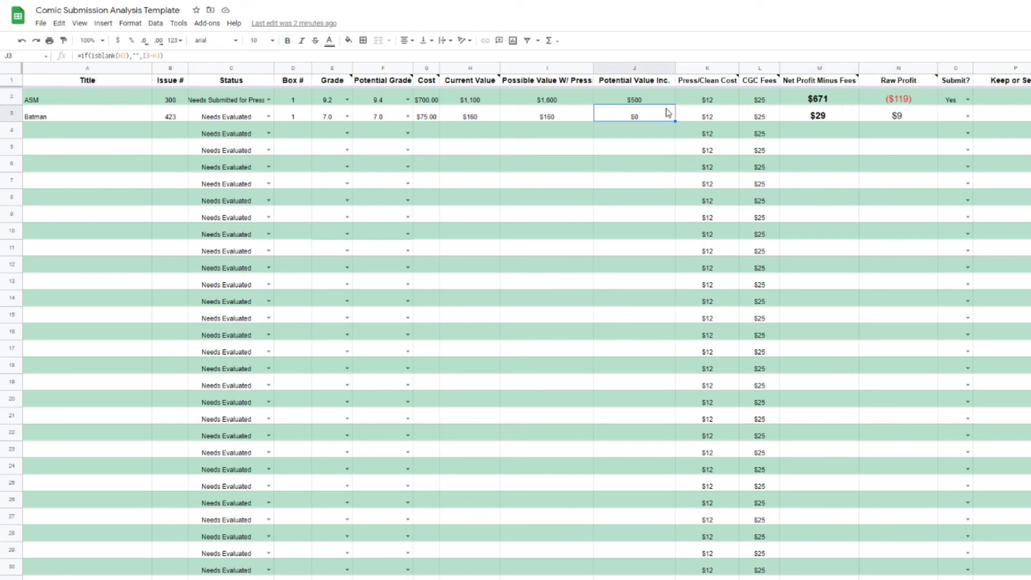
pyautogui.click(75, 140)
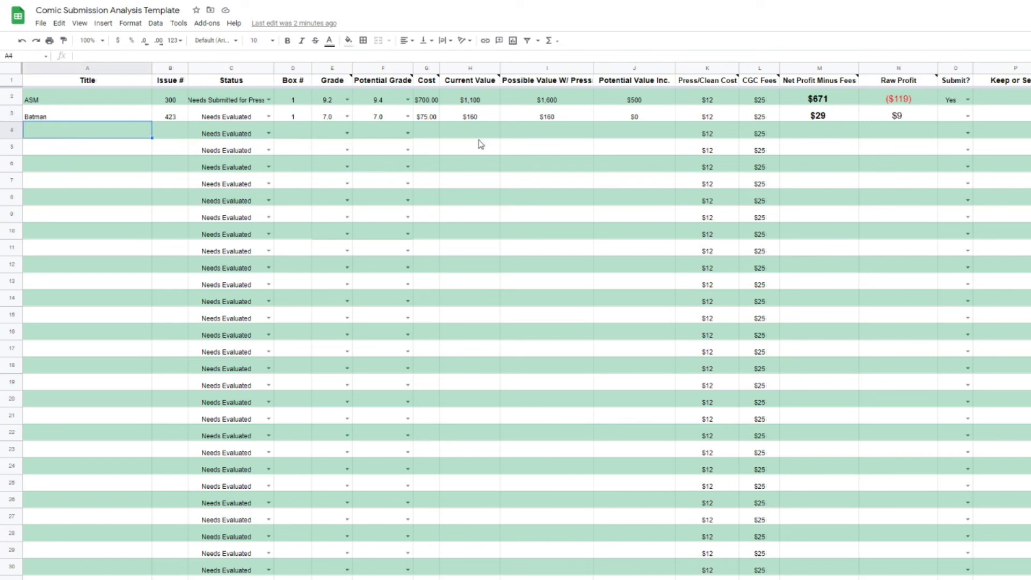
pyautogui.click(824, 117)
pyautogui.click(834, 132)
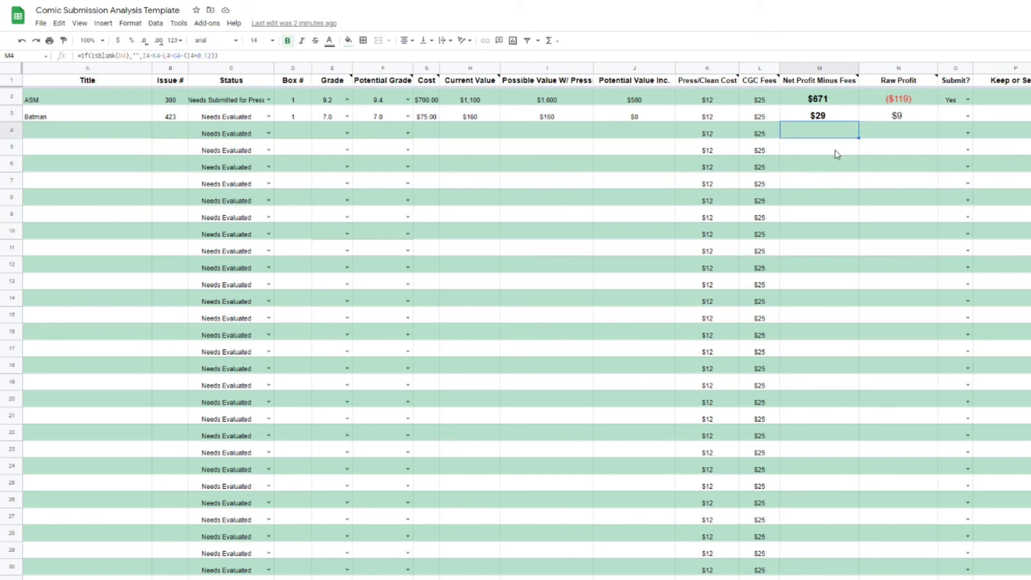
pyautogui.click(105, 133)
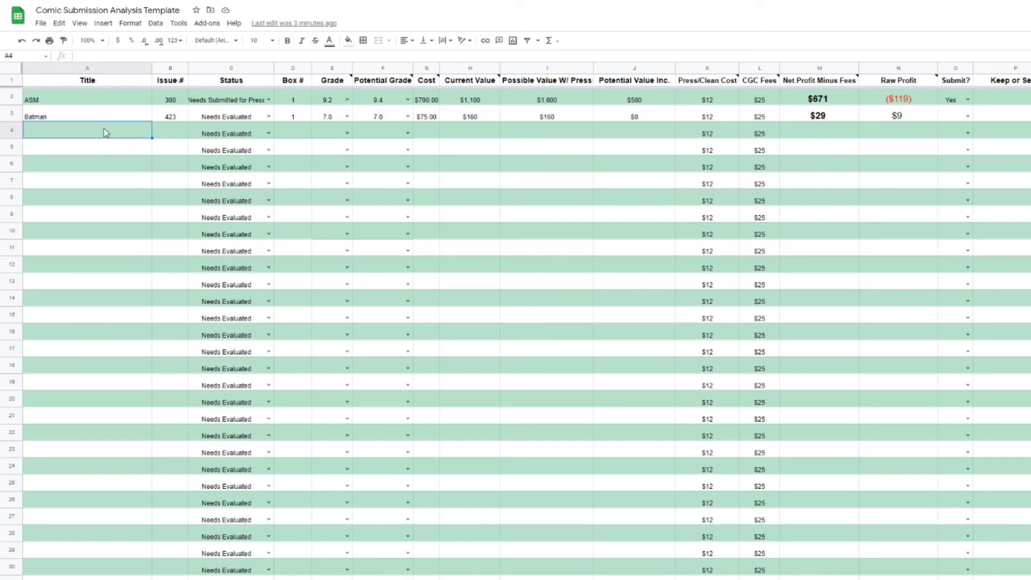